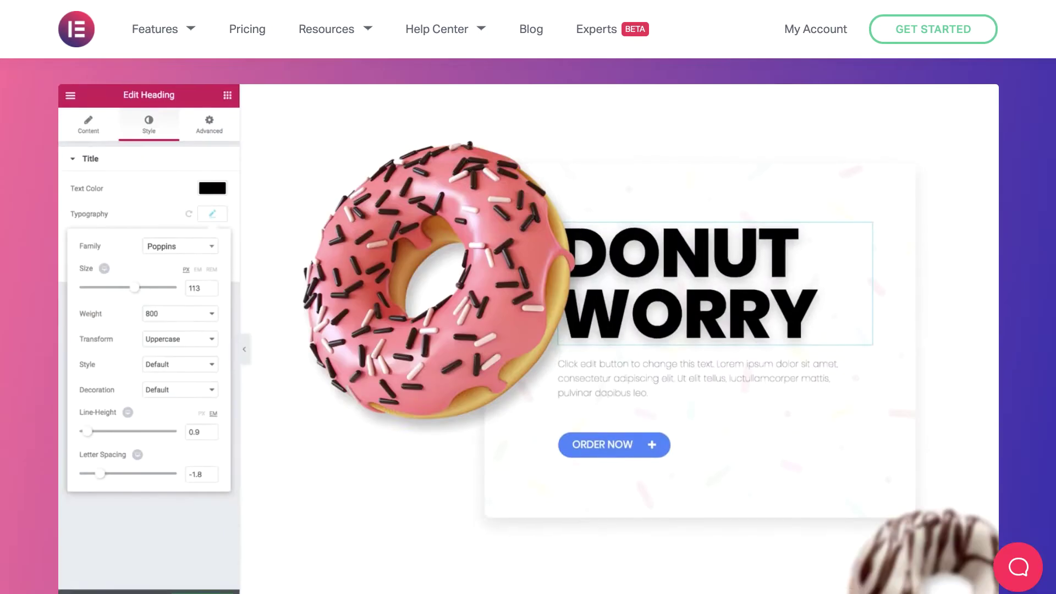
Go to Plugins > Add New and search the plugin directory for 'elementor'.
scroll(528, 330, "down", 7)
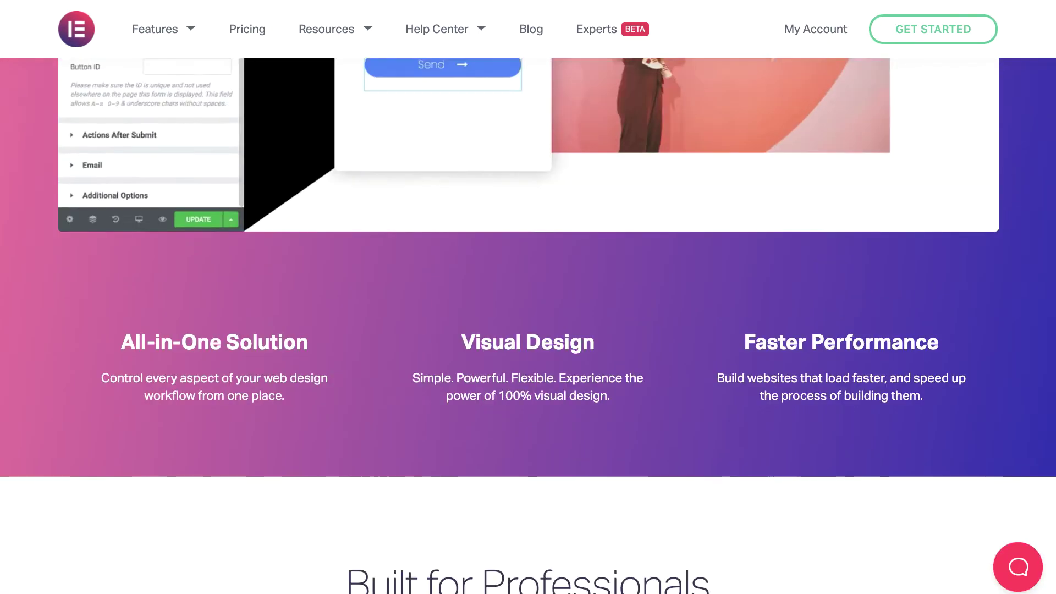
scroll(528, 330, "down", 18)
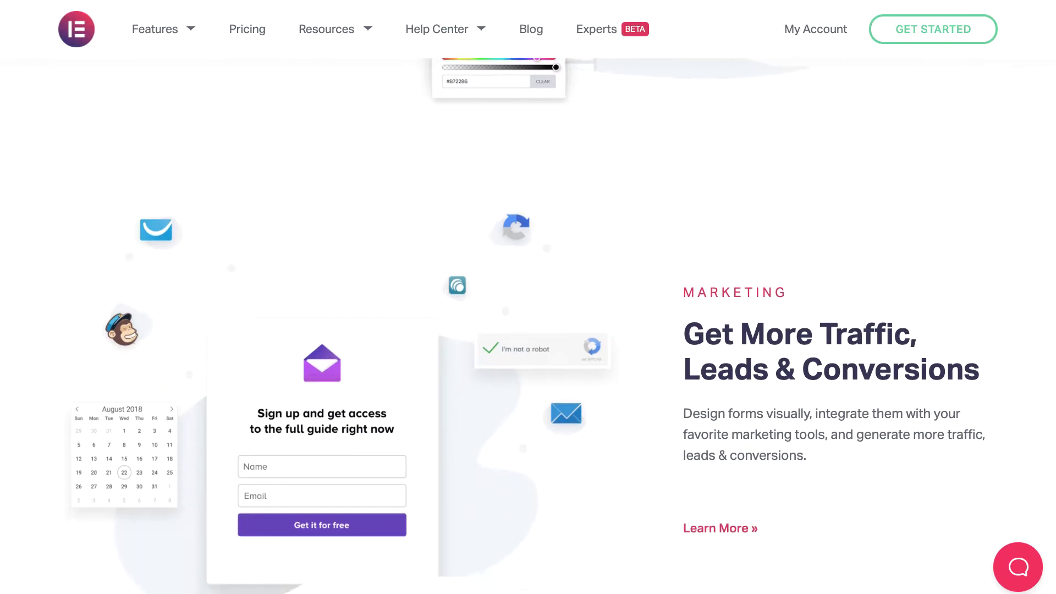
scroll(528, 330, "down", 4)
scroll(528, 330, "down", 4)
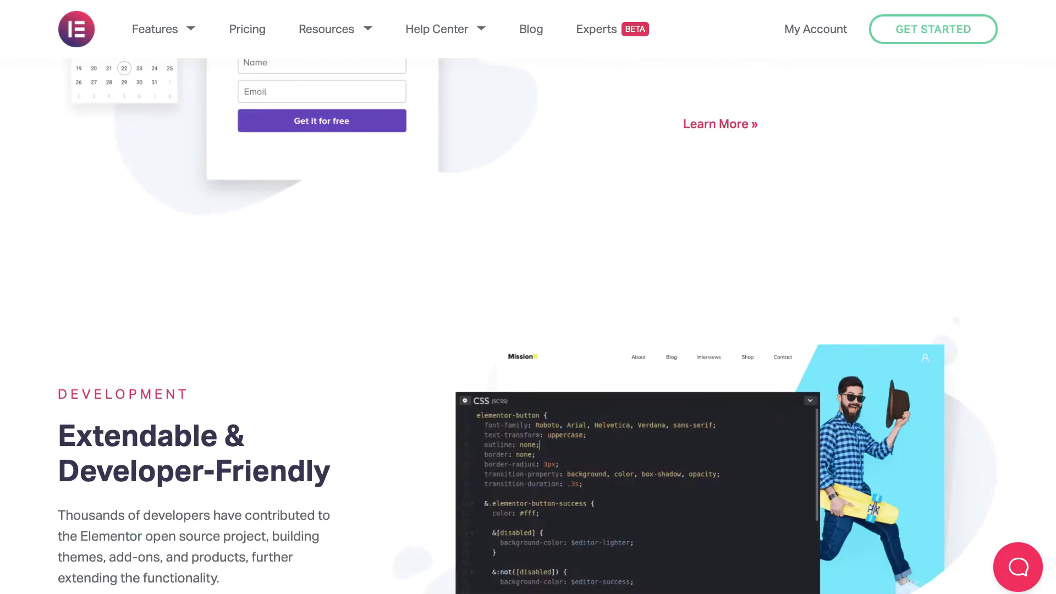
scroll(528, 330, "down", 12)
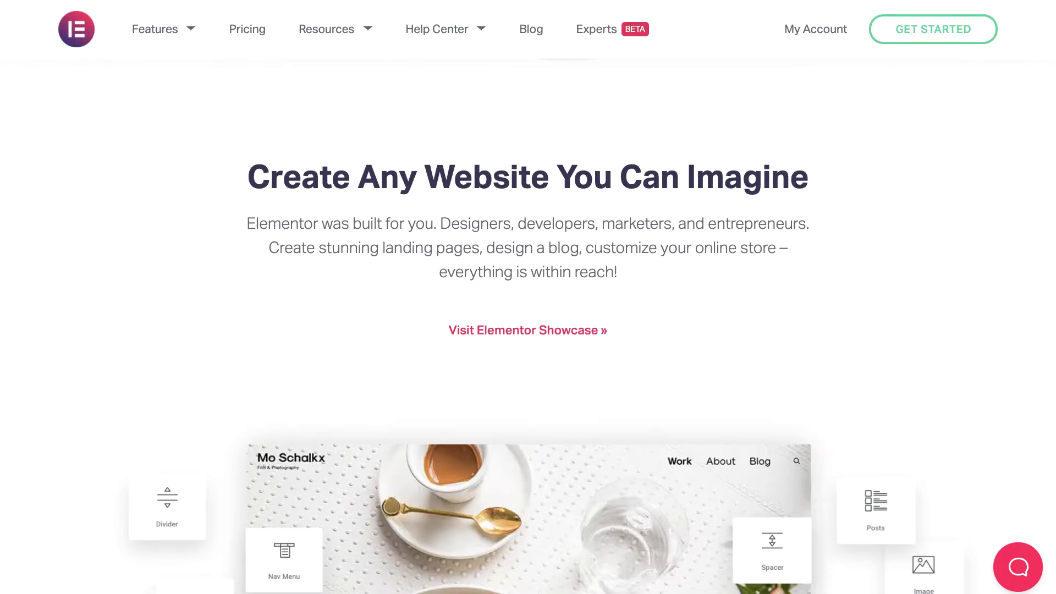
scroll(527, 330, "down", 6)
scroll(528, 330, "up", 1)
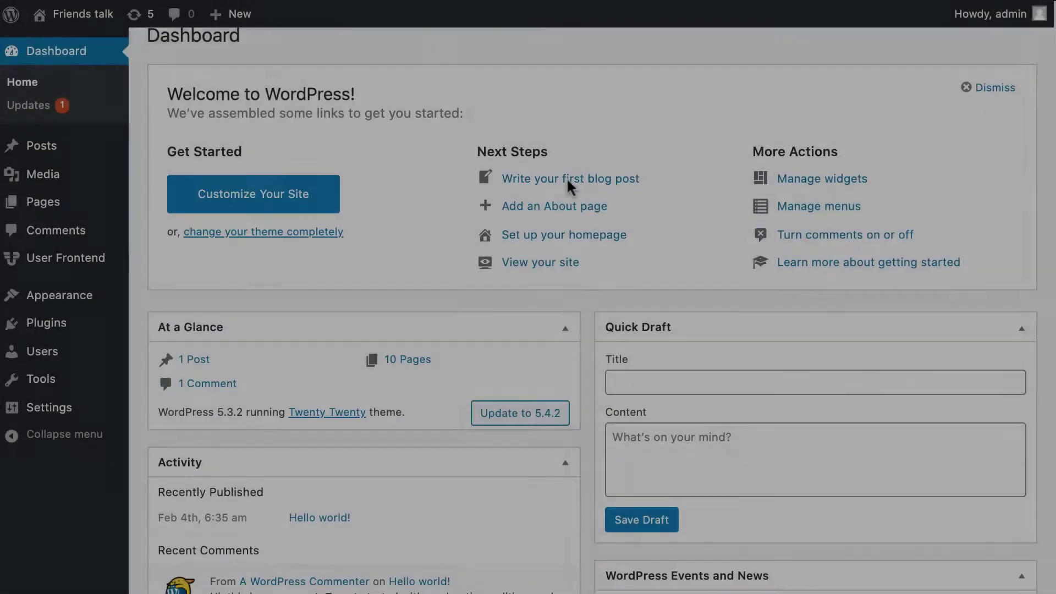
scroll(566, 184, "down", 6)
scroll(566, 190, "up", 2)
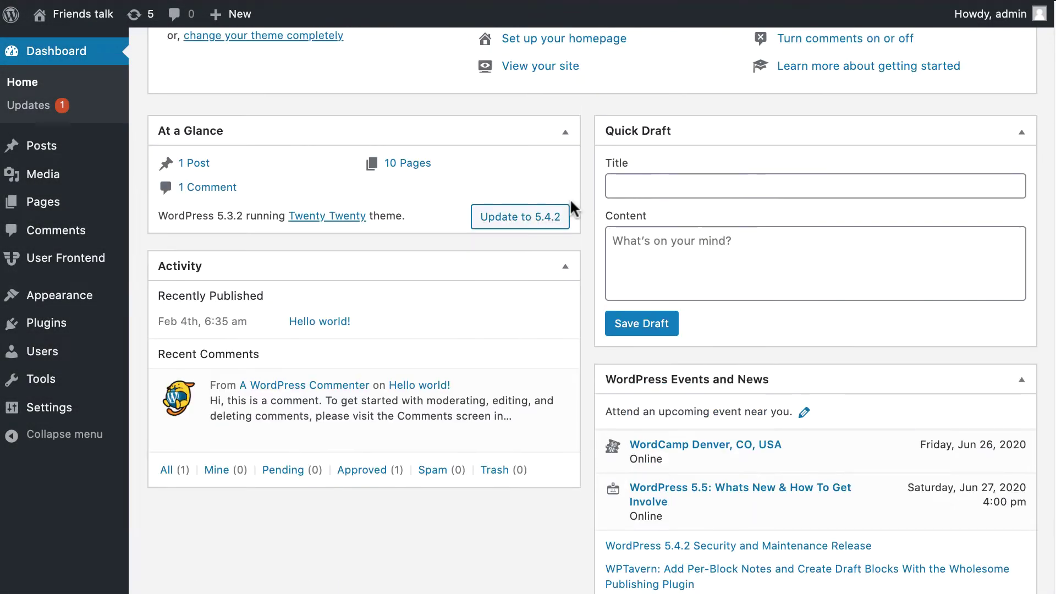
scroll(570, 208, "up", 3)
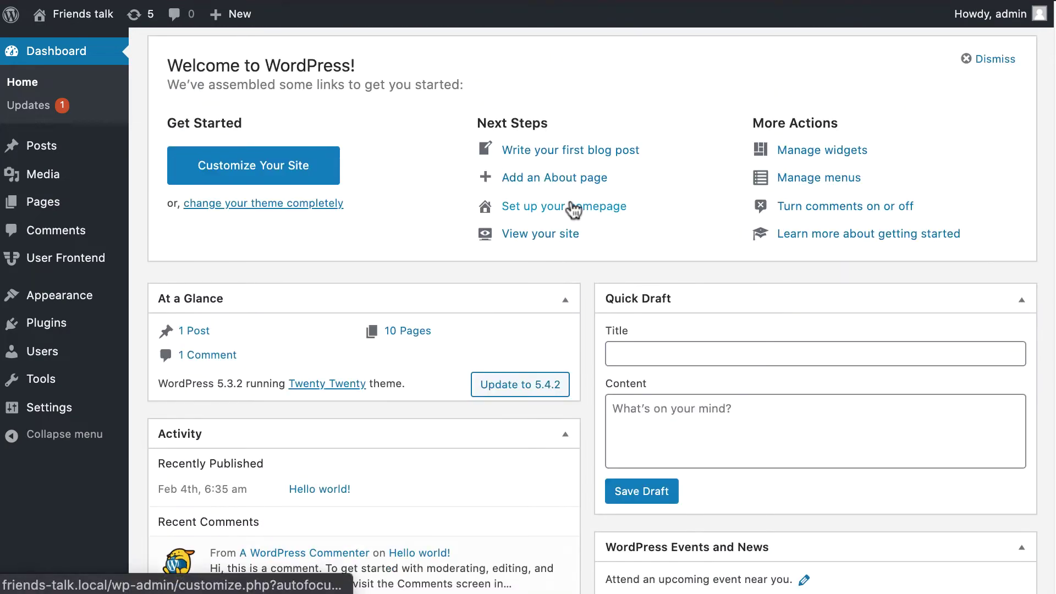
mouse_move(68, 325)
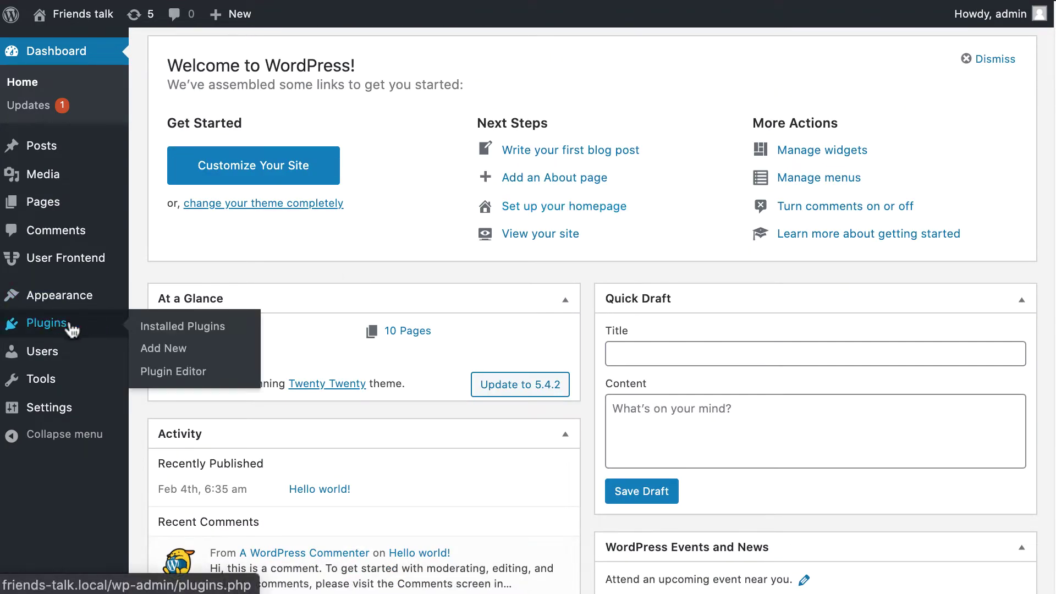
left_click(156, 350)
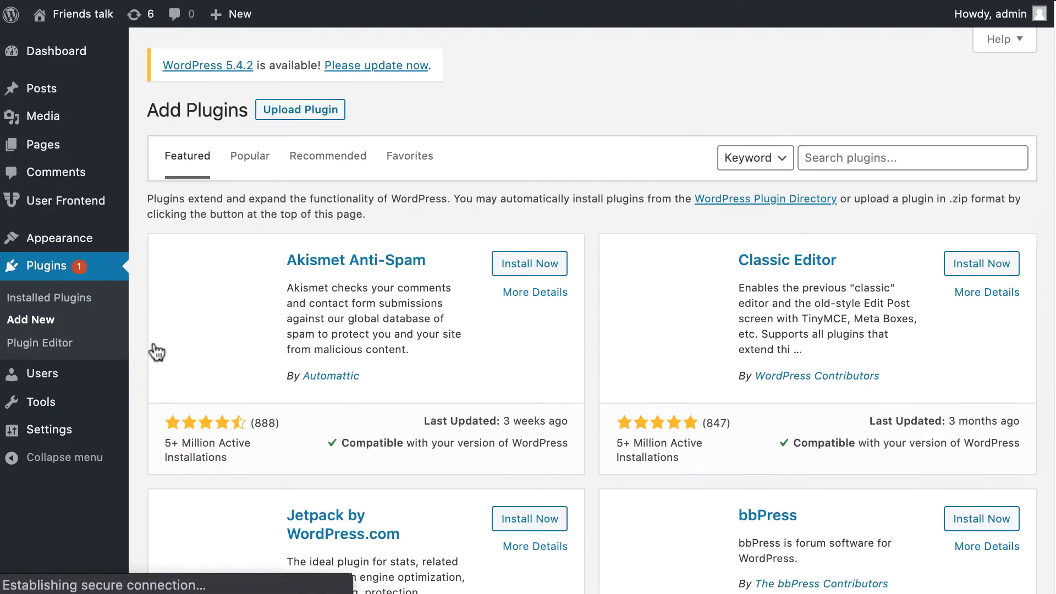
left_click(858, 163)
type("elementor")
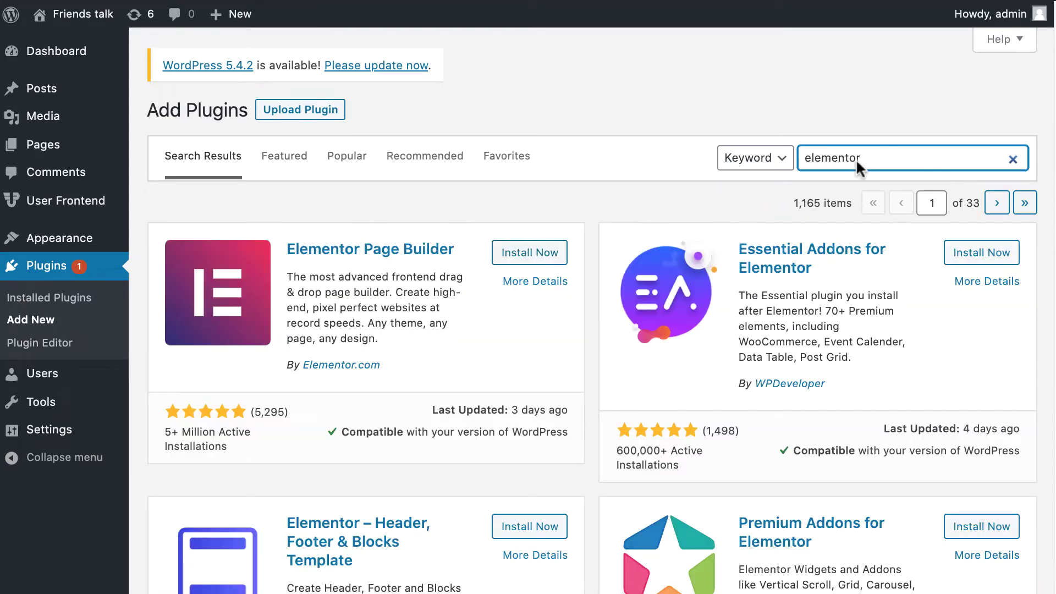
Install and activate Elementor Page Builder, then return to the Dashboard.
left_click(530, 259)
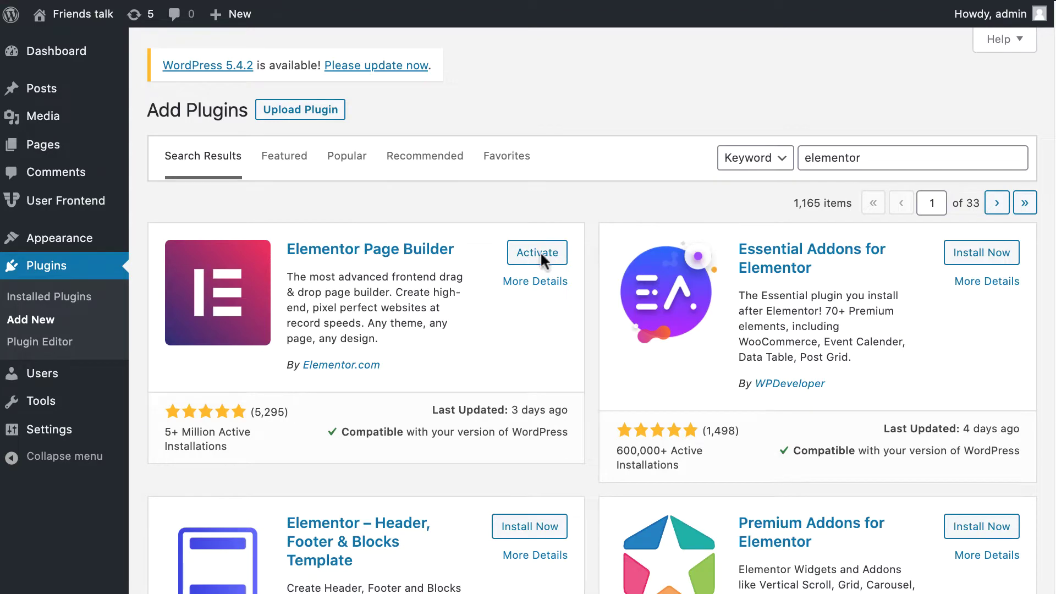
left_click(539, 252)
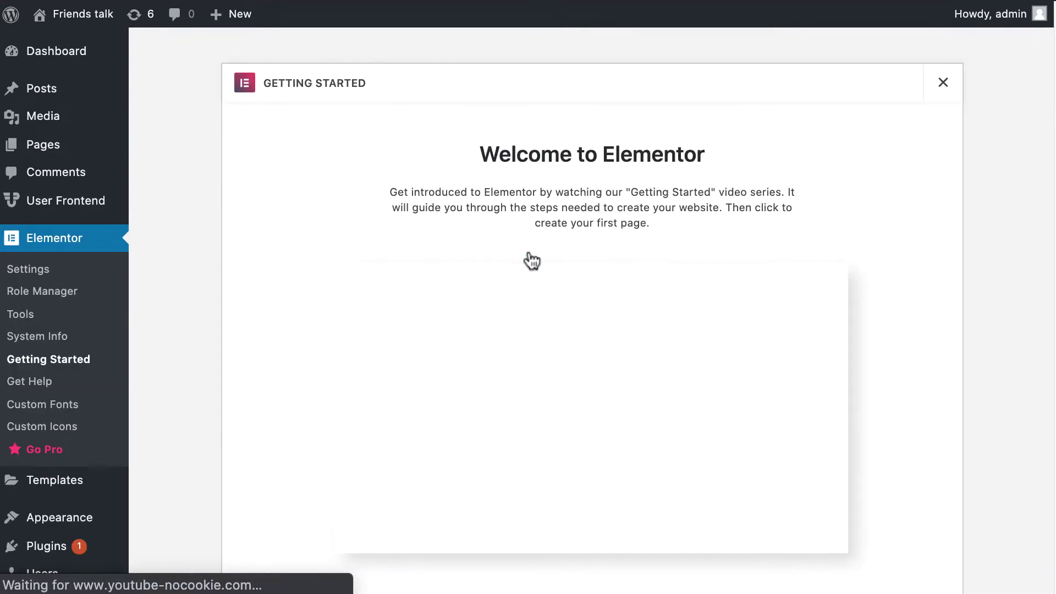
scroll(528, 289, "down", 1)
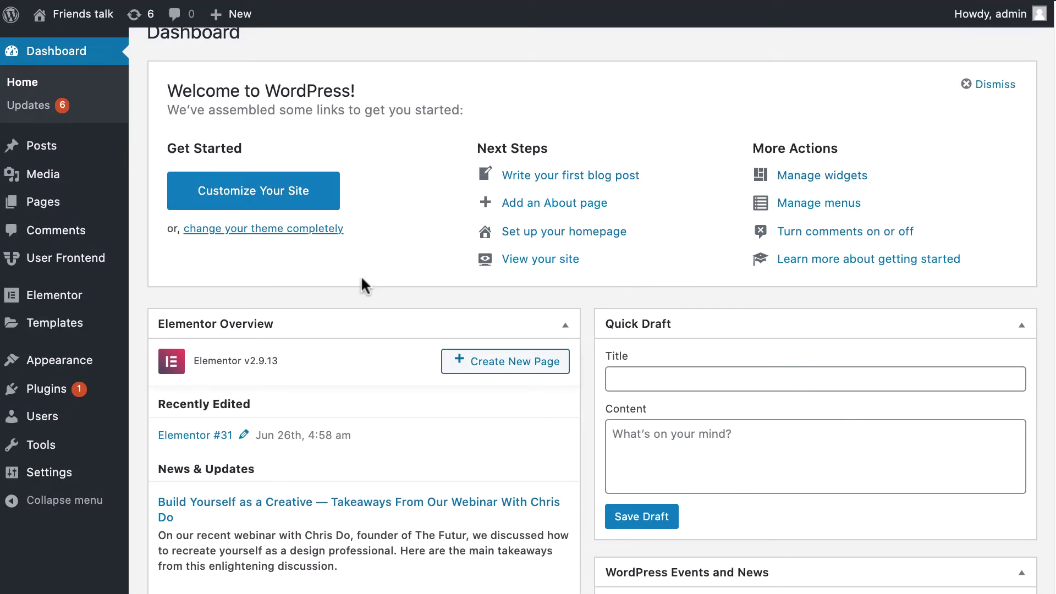
mouse_move(57, 212)
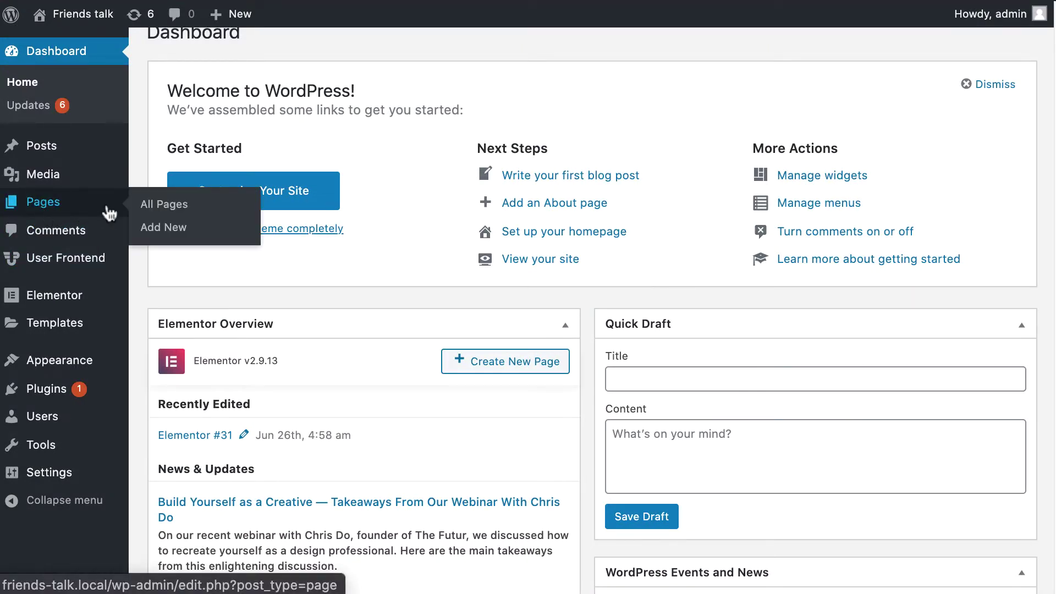
Create a new page using the Elementor Canvas template and edit it with Elementor.
left_click(150, 230)
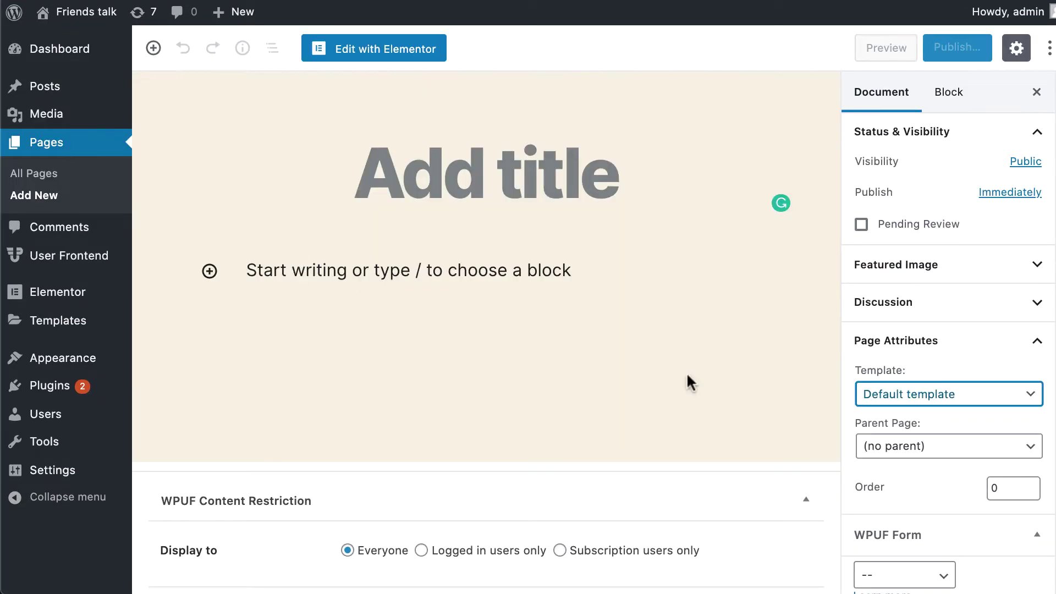
left_click(930, 401)
left_click(929, 410)
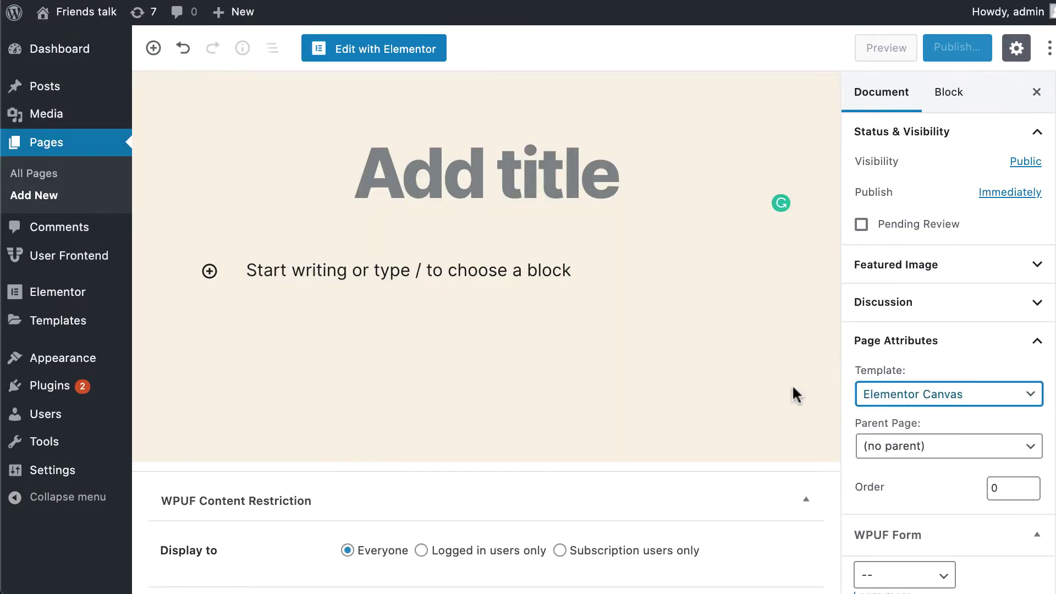
left_click(378, 57)
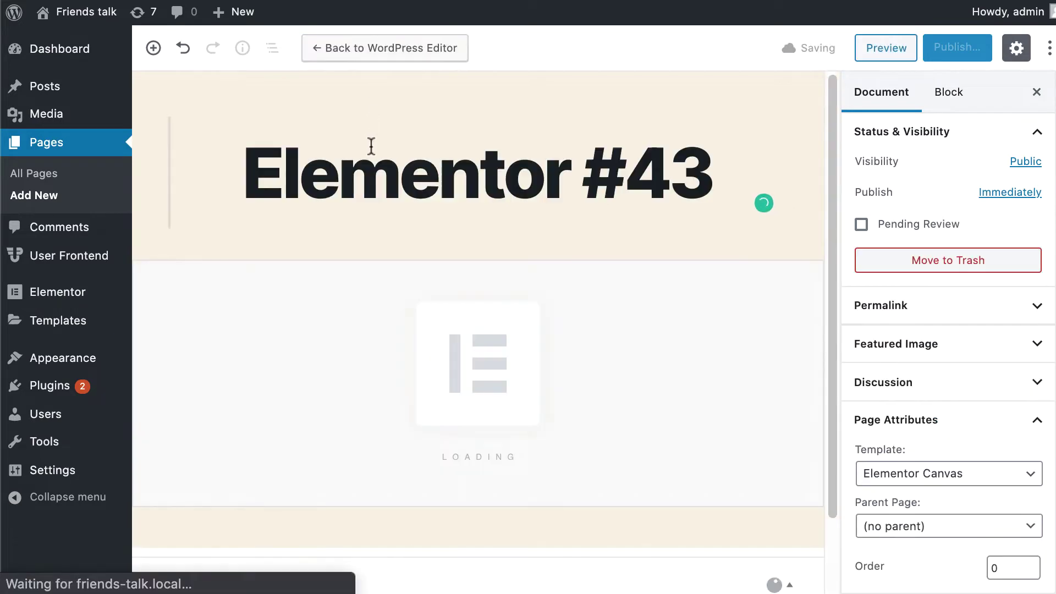
scroll(376, 201, "down", 1)
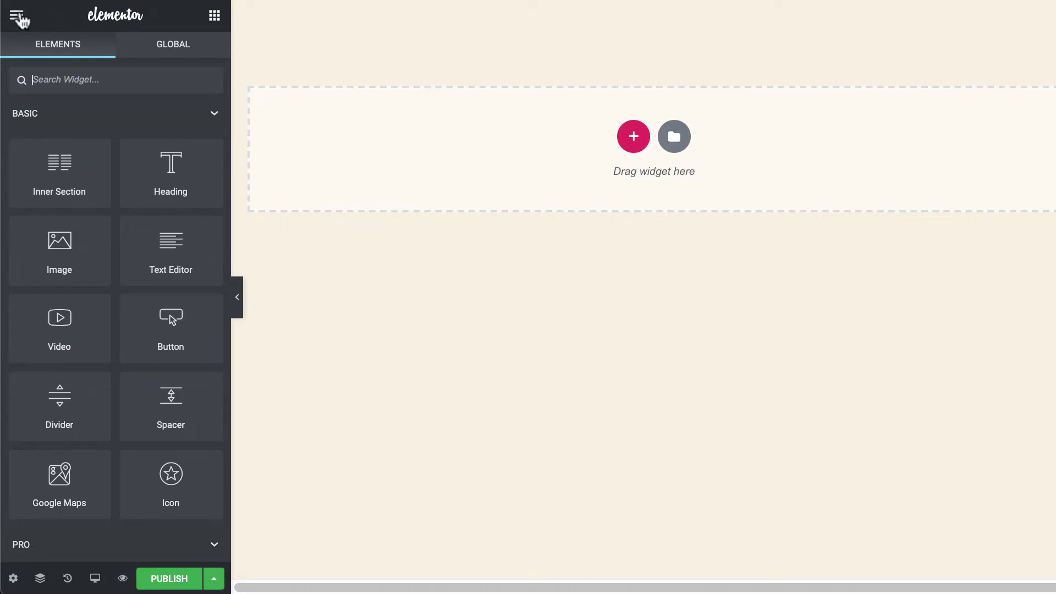
Choose the Urban palette under Default Colors in the main menu and apply it.
left_click(17, 16)
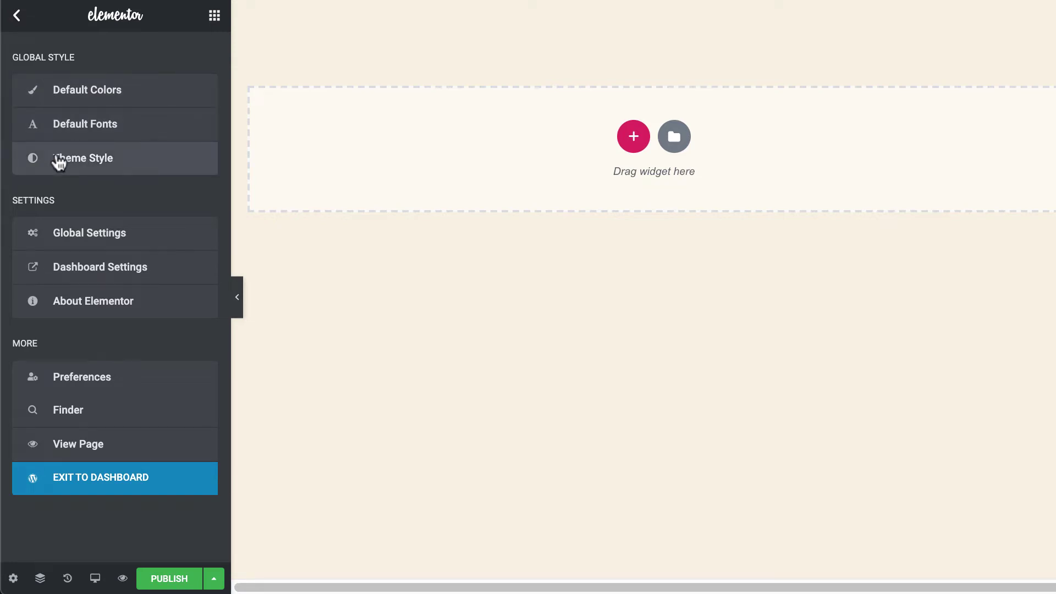
left_click(63, 92)
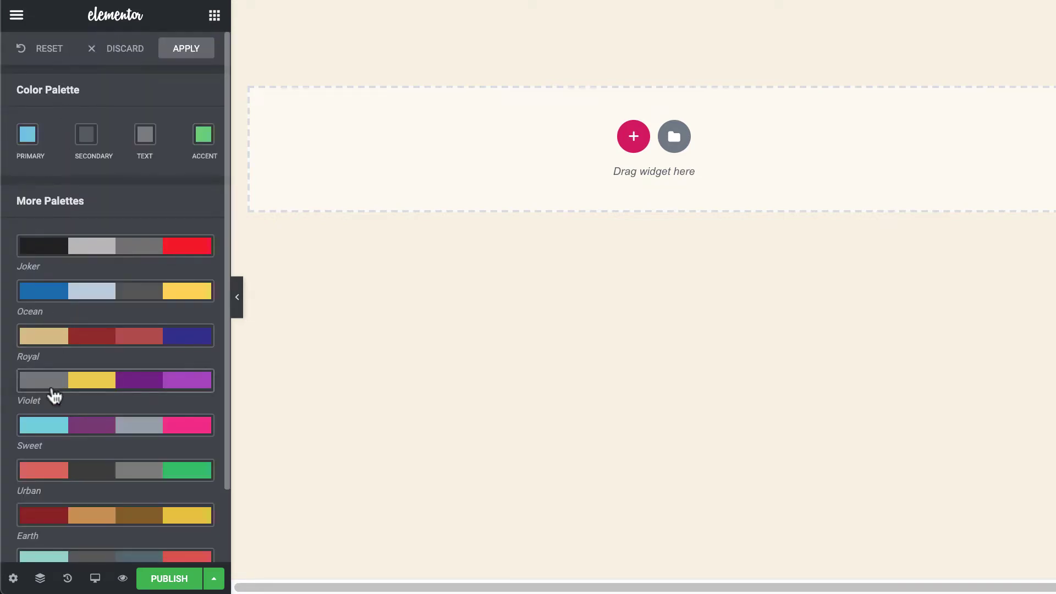
left_click(38, 472)
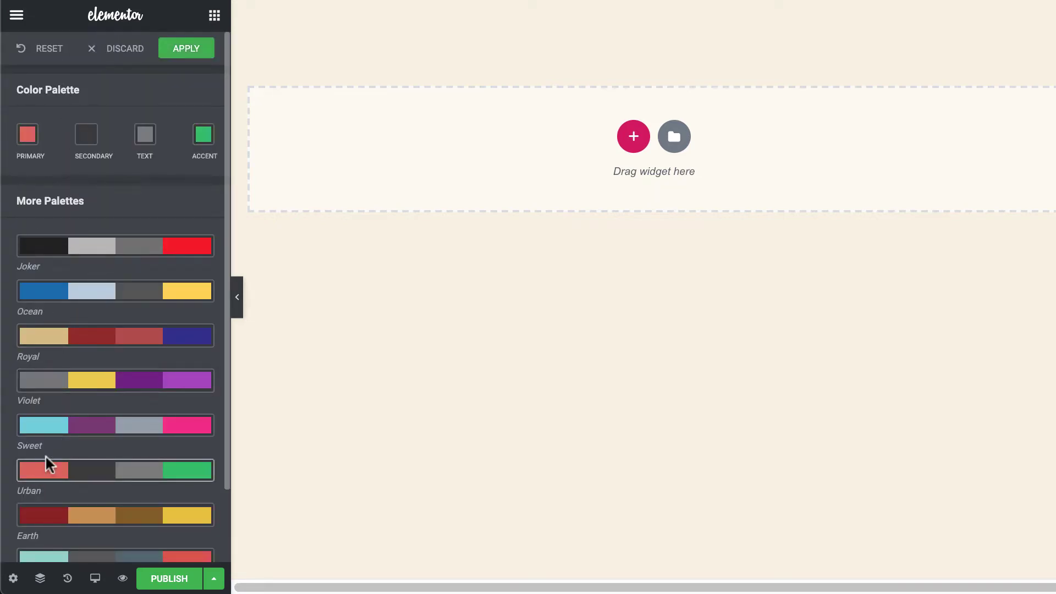
left_click(176, 50)
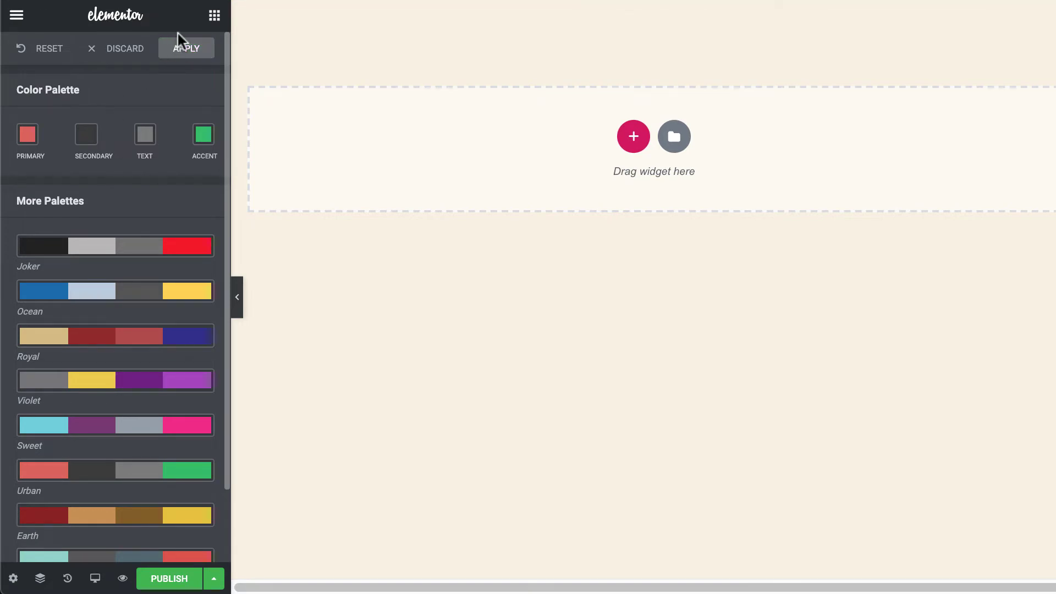
left_click(214, 17)
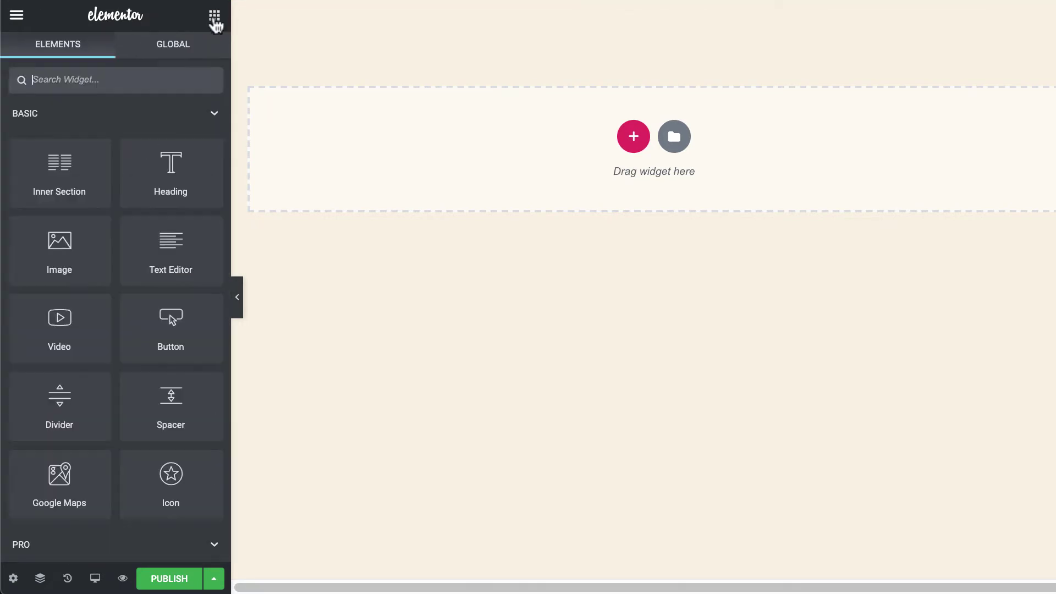
scroll(33, 132, "down", 1)
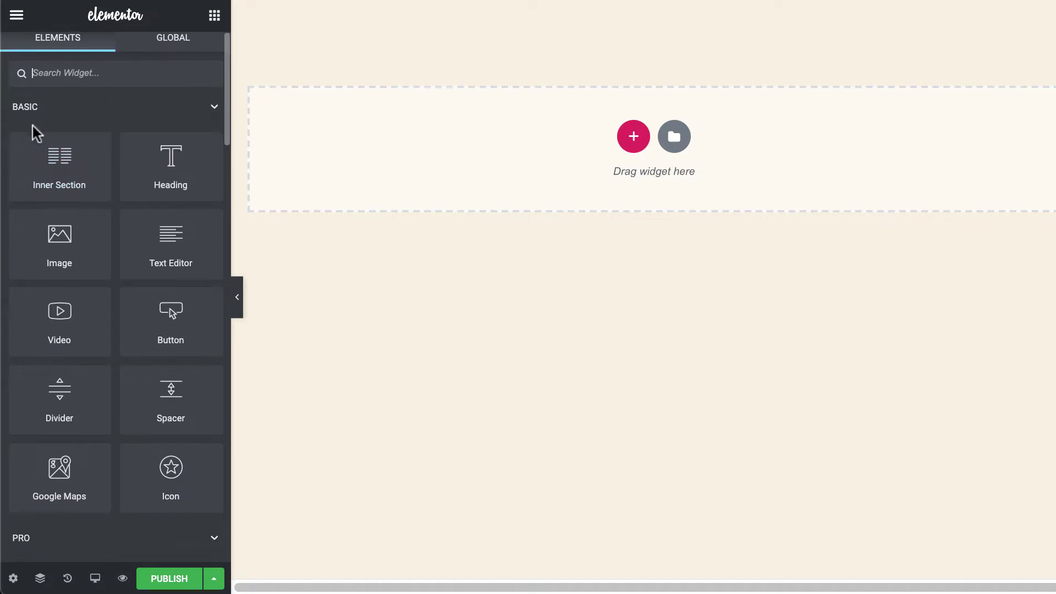
scroll(34, 132, "down", 2)
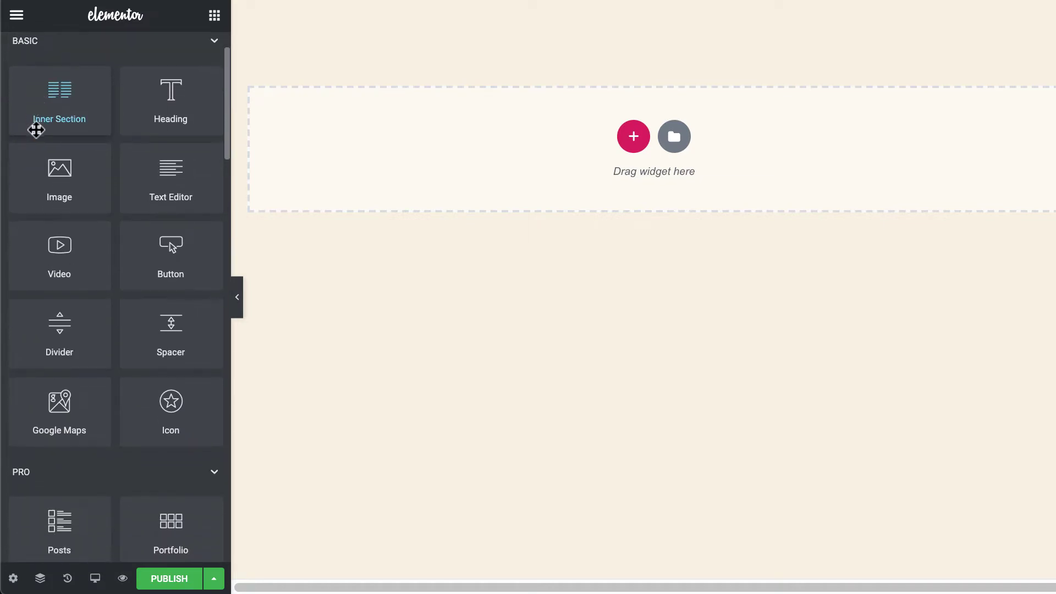
scroll(36, 131, "down", 1)
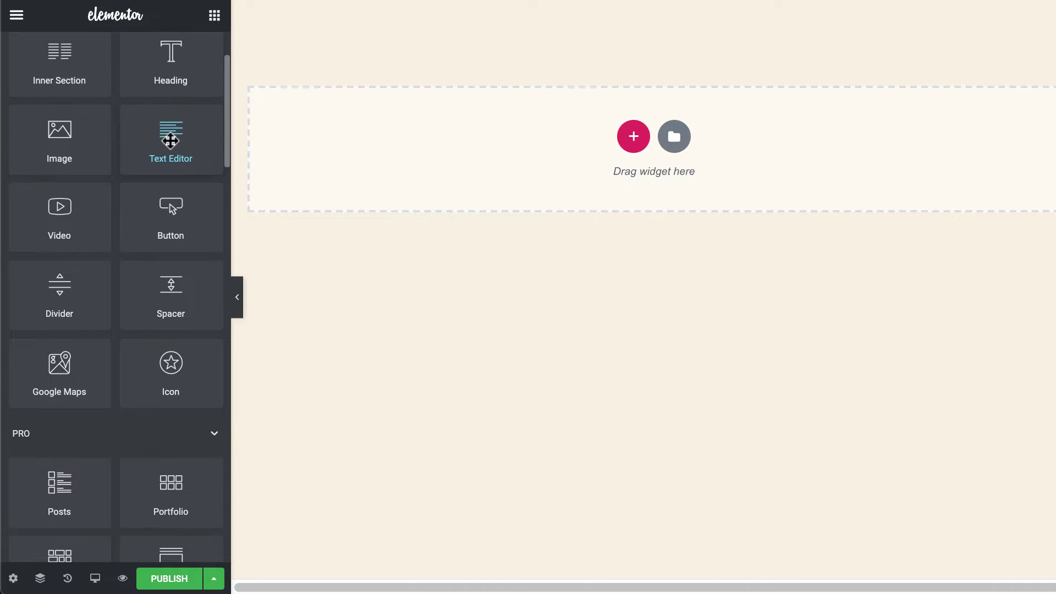
scroll(189, 296, "down", 3)
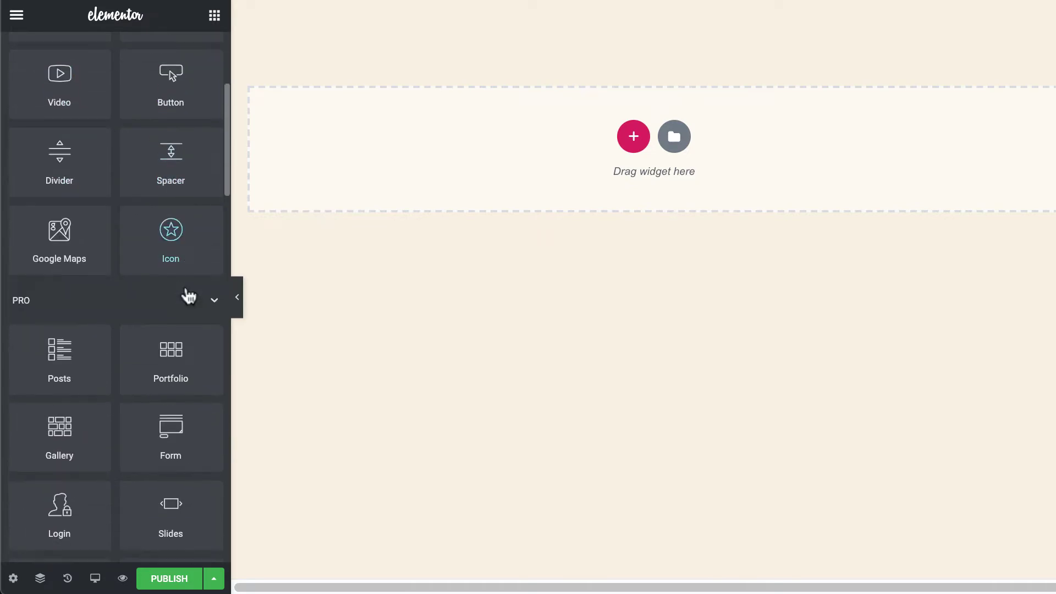
scroll(188, 296, "down", 2)
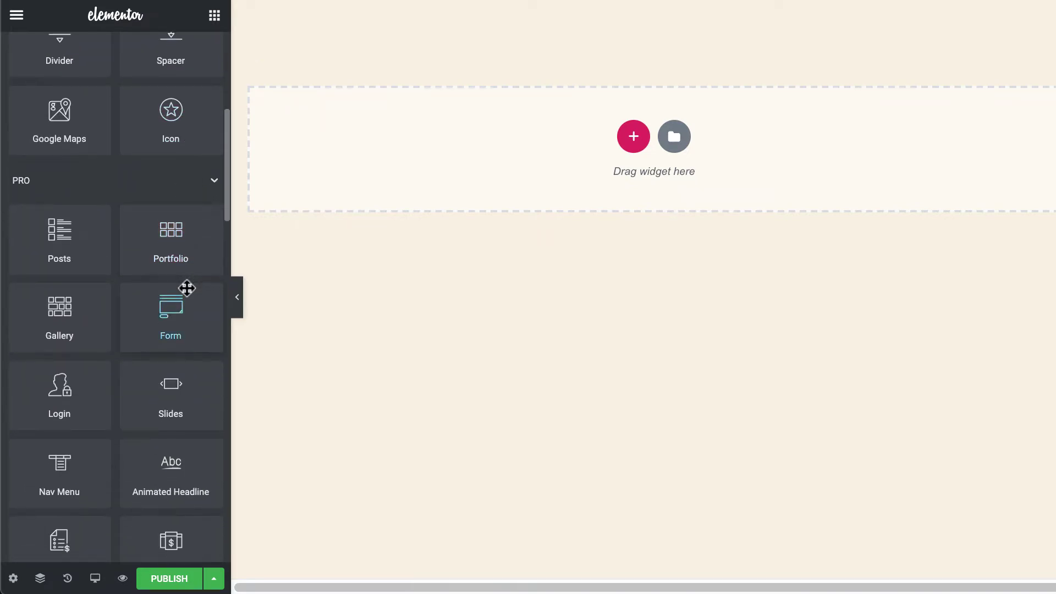
scroll(187, 288, "up", 5)
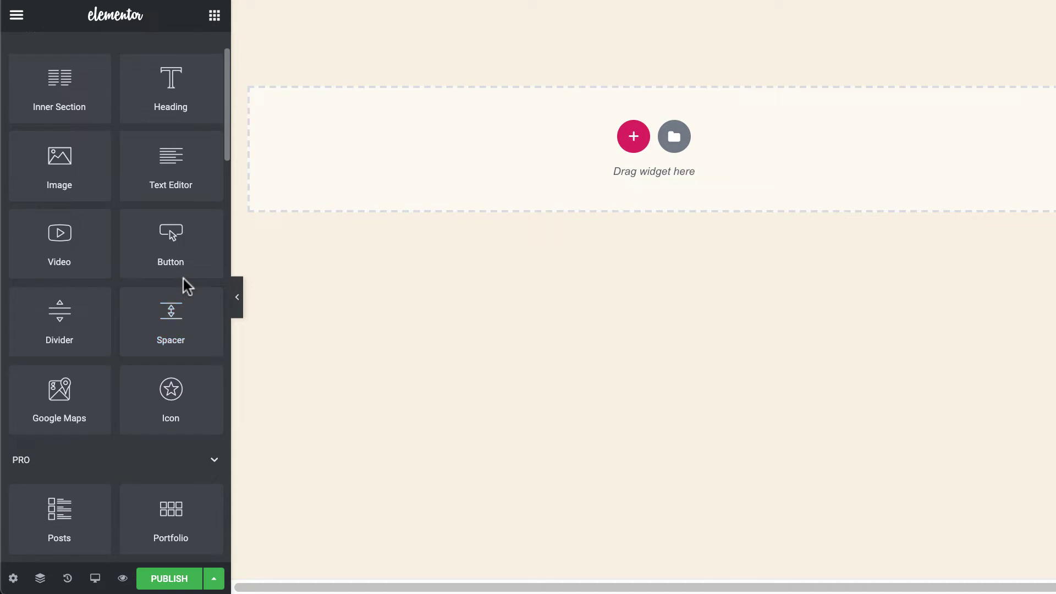
Drag a Heading widget into the empty section to hold the News Room title.
left_click_drag(158, 67, 520, 135)
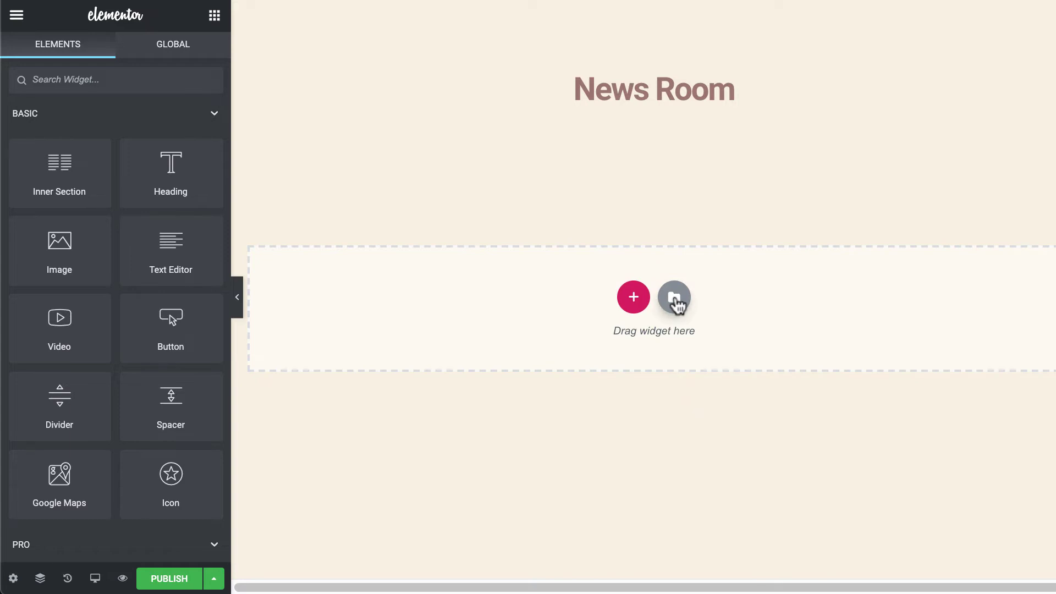
Open the template Library and browse its Blocks tab for a premade dark phone block.
left_click(675, 298)
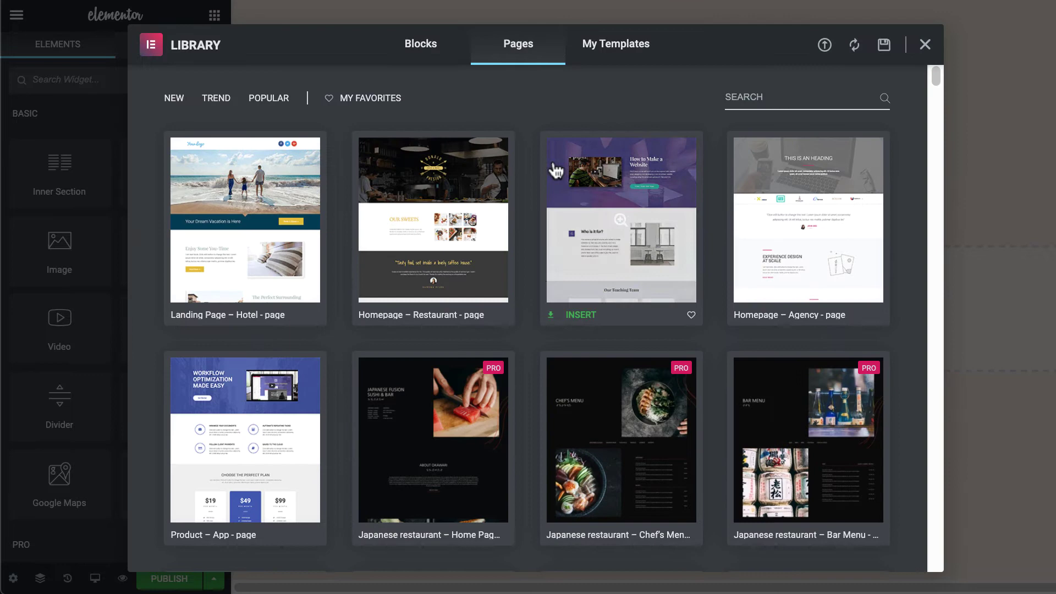
scroll(596, 241, "down", 4)
scroll(594, 235, "up", 5)
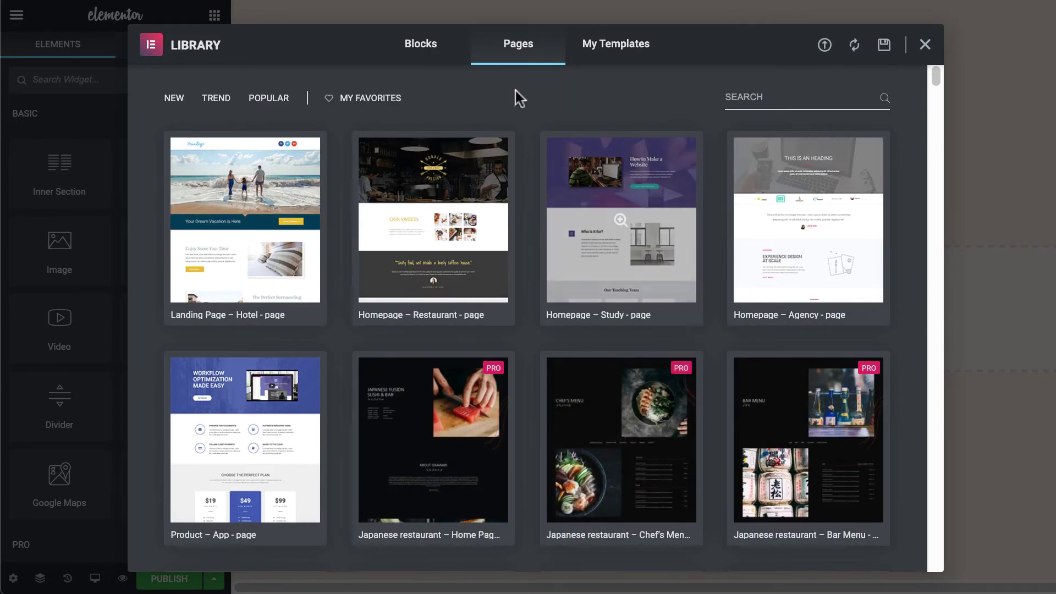
left_click(434, 50)
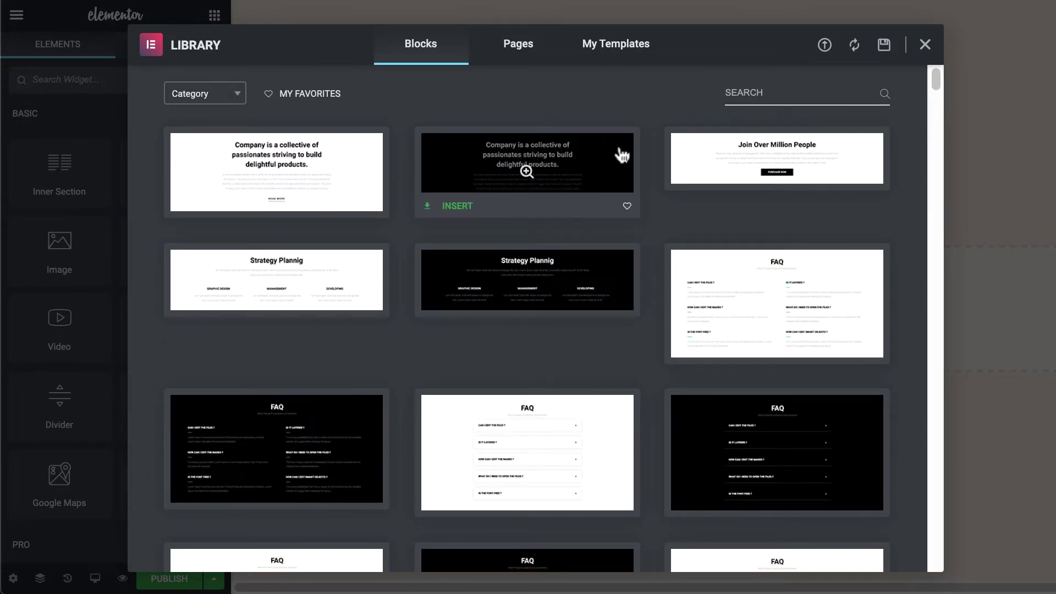
scroll(621, 155, "down", 5)
scroll(621, 155, "down", 6)
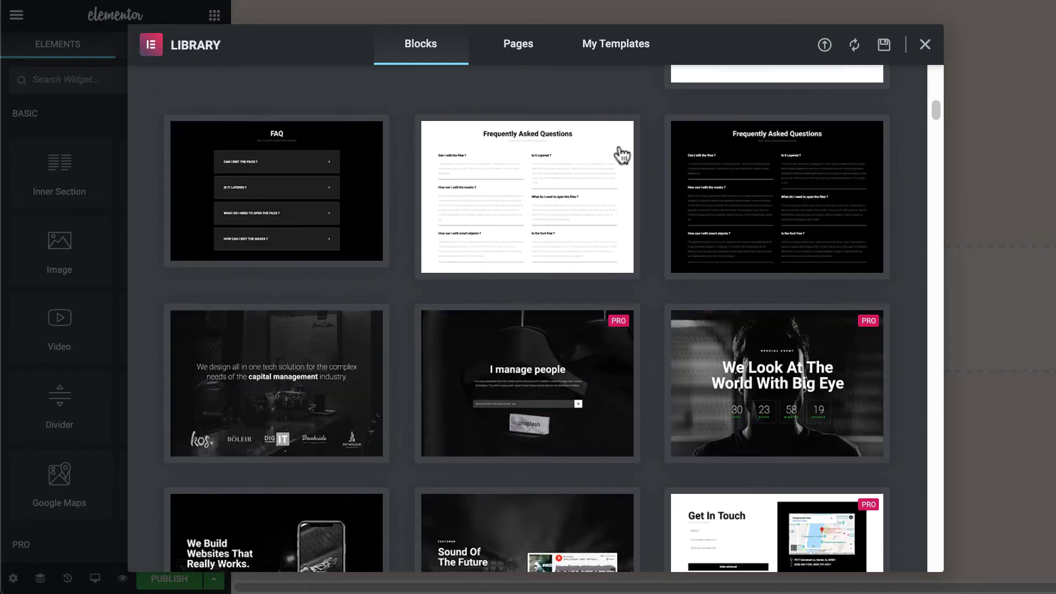
scroll(619, 155, "up", 9)
scroll(619, 156, "down", 10)
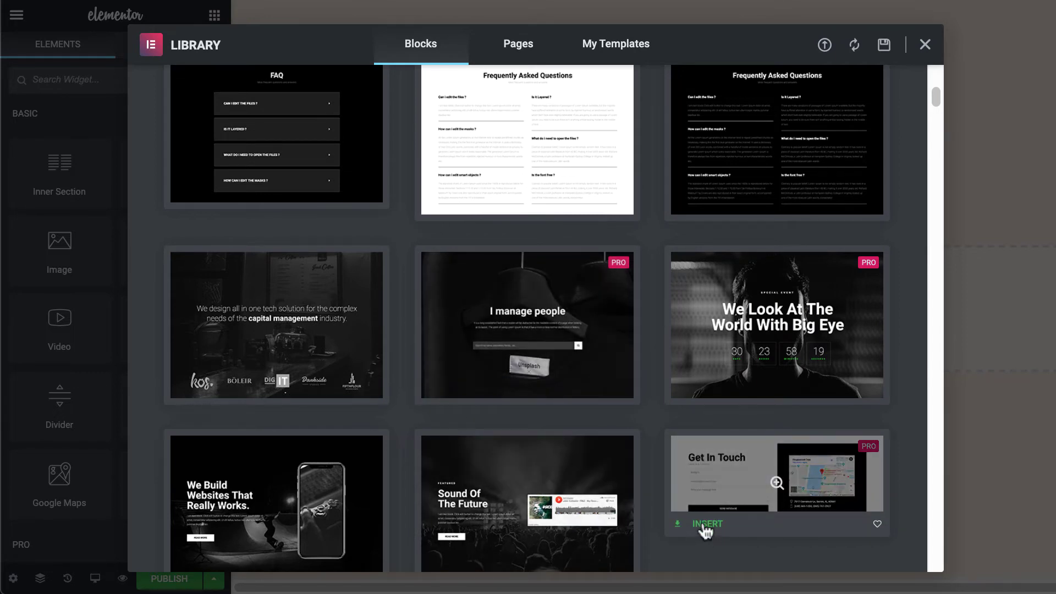
scroll(550, 549, "down", 1)
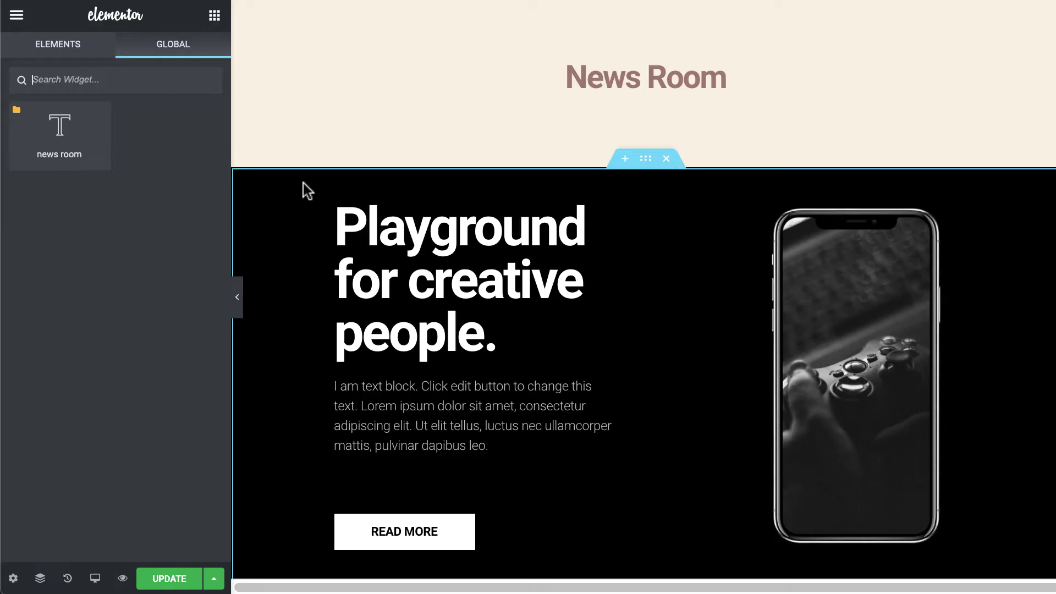
Save the inserted phone section as a template named 'mobile updates'.
right_click(303, 186)
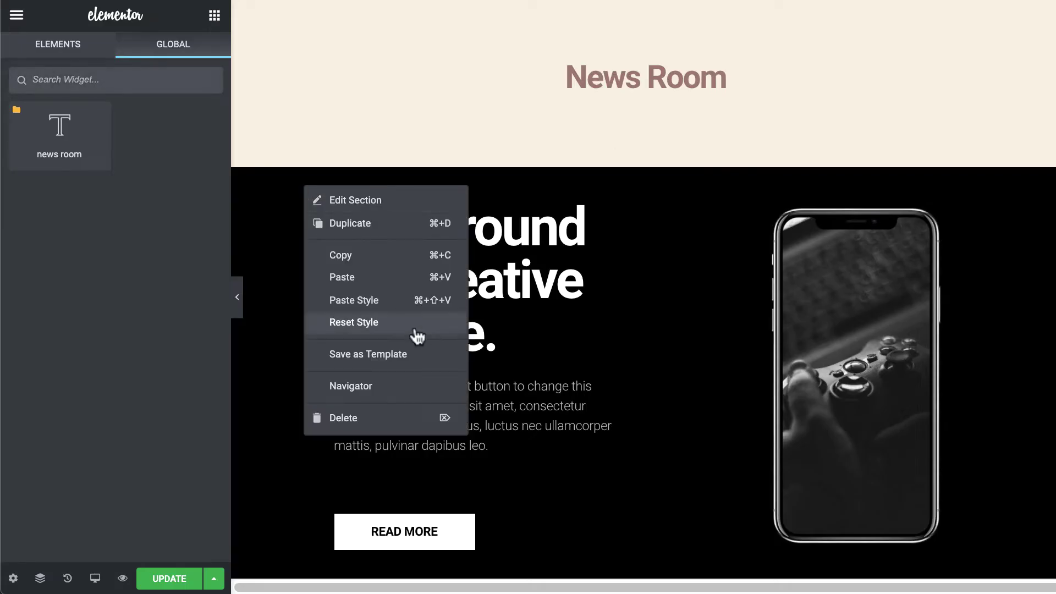
left_click(418, 354)
left_click(436, 323)
type("mobil")
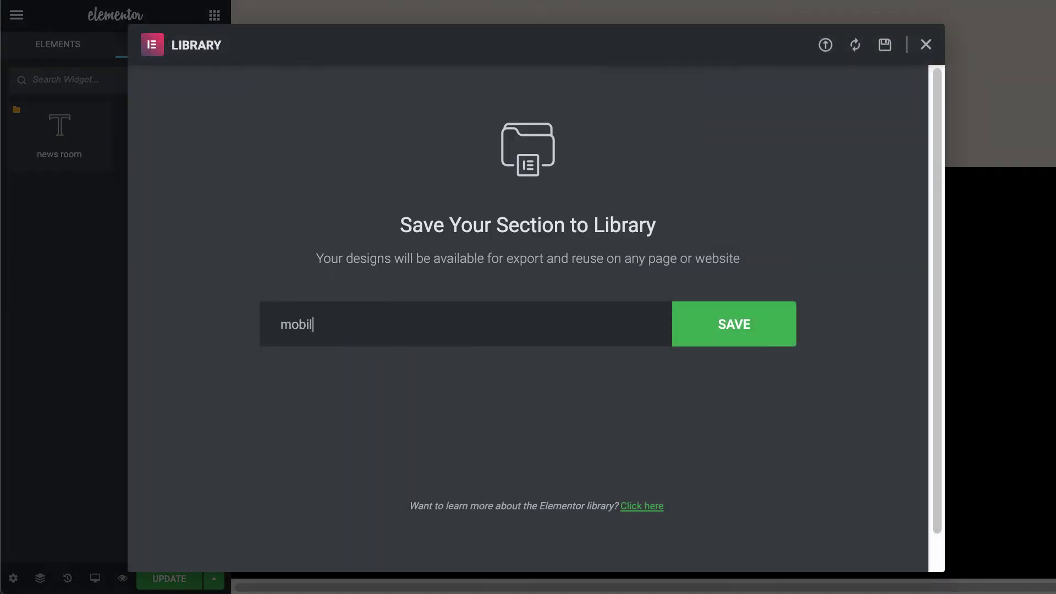
type("e updates")
key("Return")
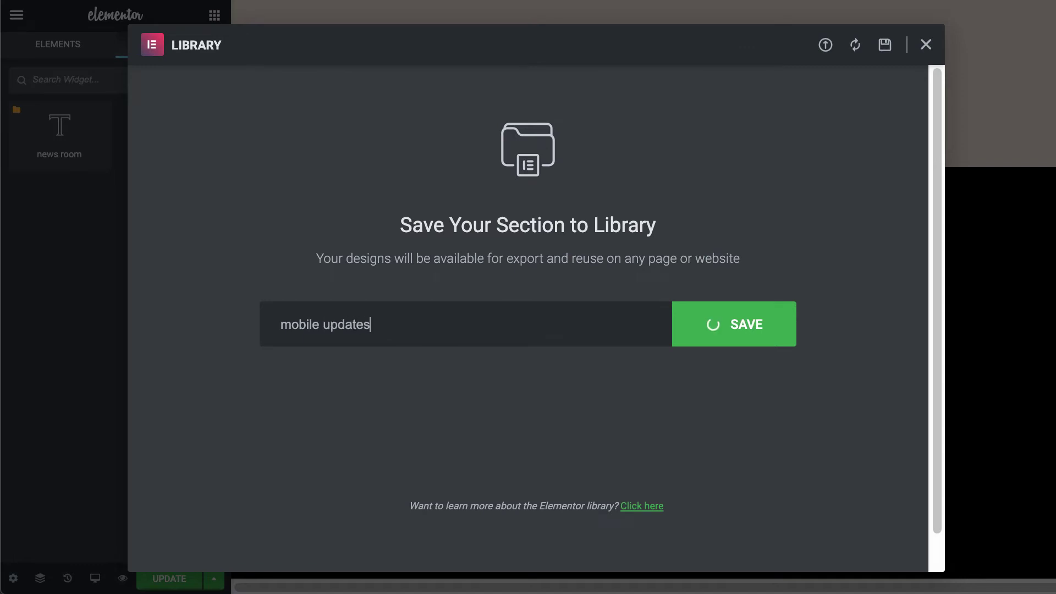
Reopen the template Library on My Templates to check the saved template.
left_click(926, 44)
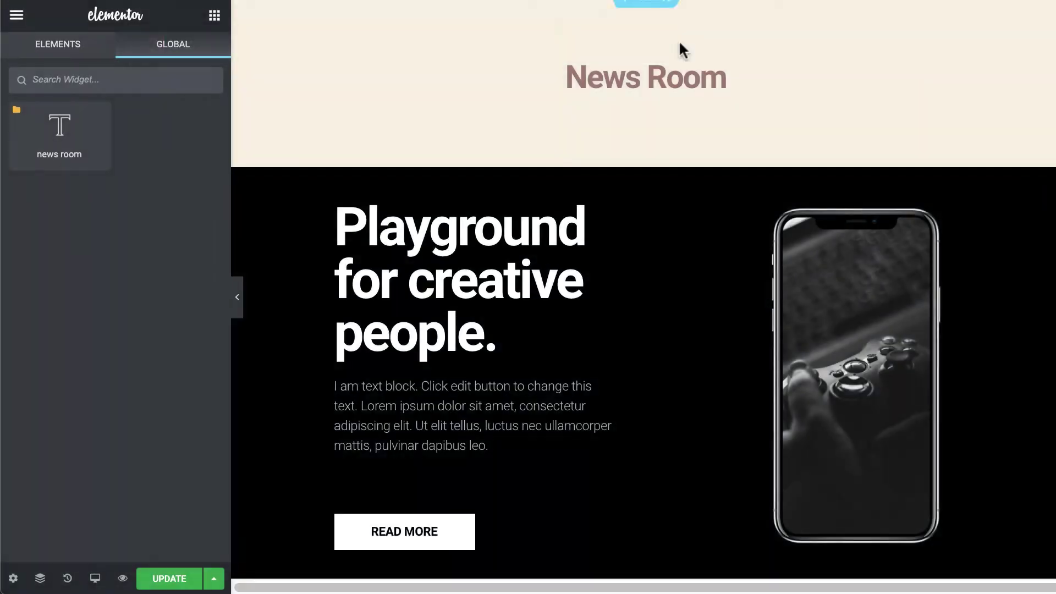
left_click(74, 48)
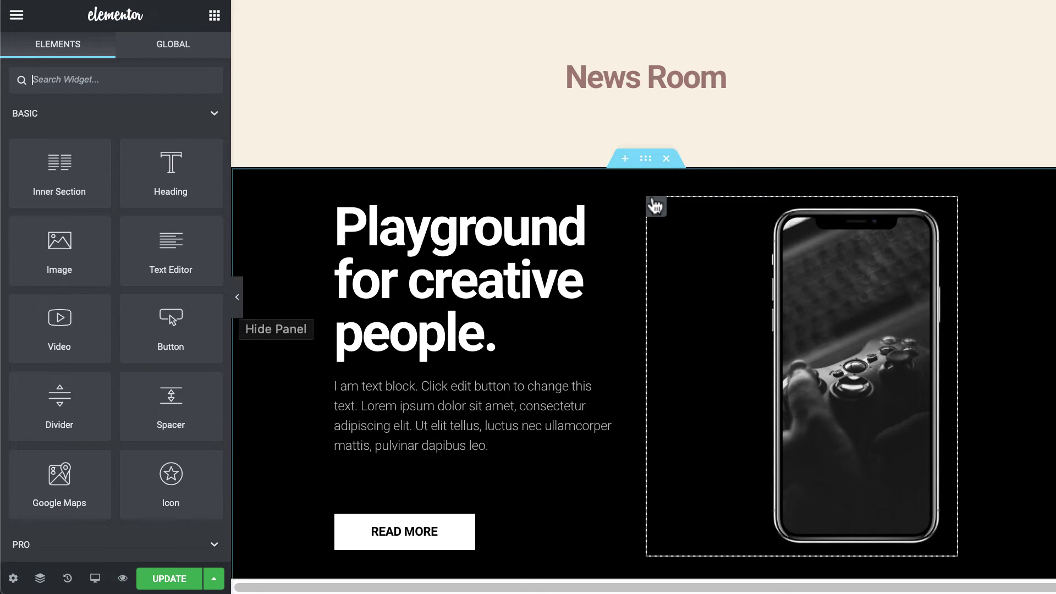
scroll(656, 205, "down", 4)
scroll(554, 148, "up", 3)
scroll(636, 184, "down", 4)
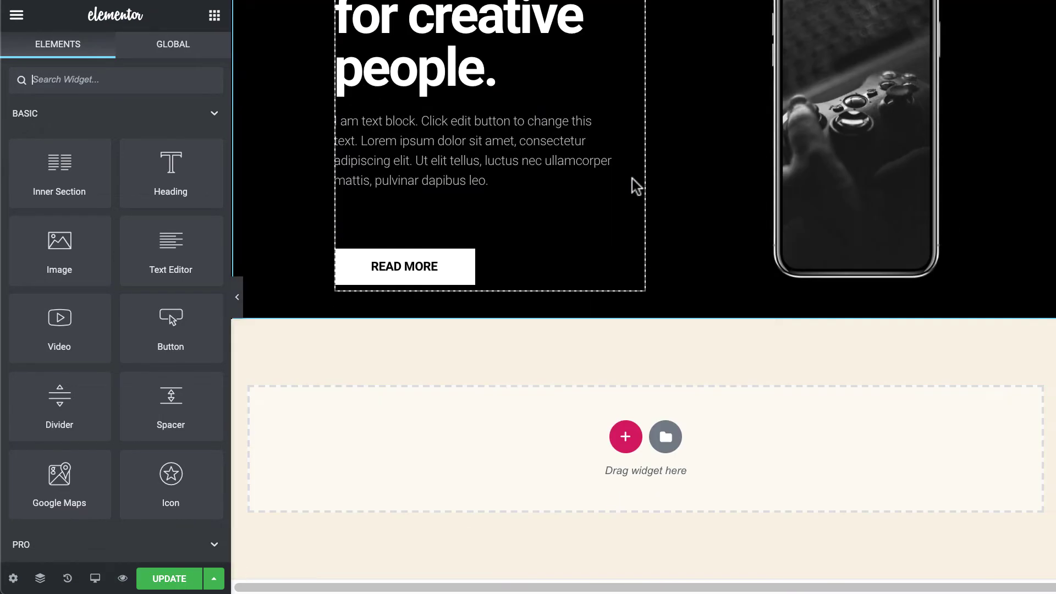
left_click(665, 436)
left_click(631, 53)
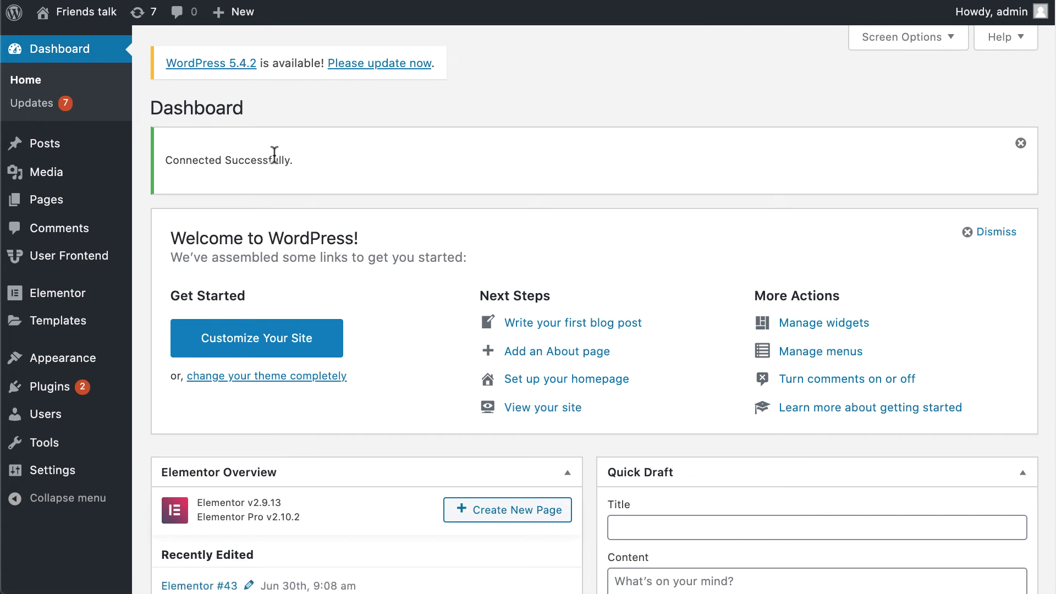
Open Templates > Saved Templates and select the mobile updates shortcode.
scroll(433, 220, "down", 8)
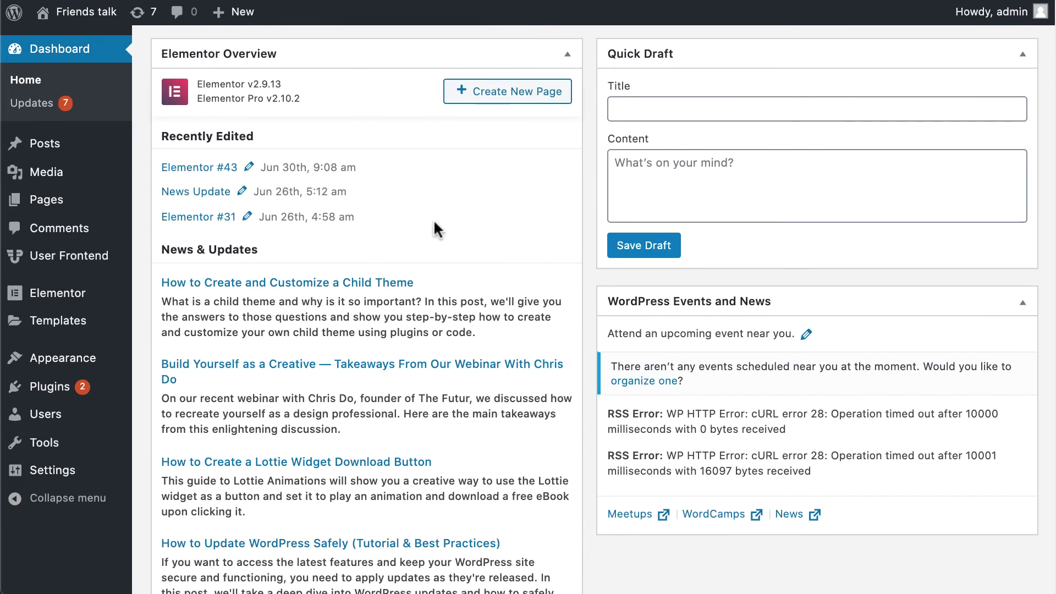
mouse_move(66, 299)
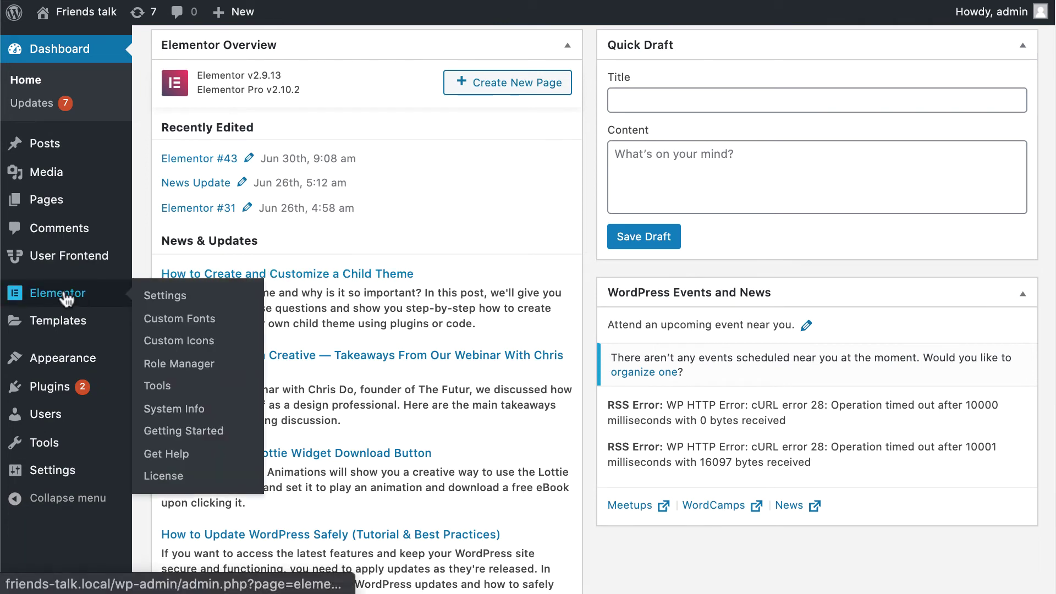
mouse_move(71, 320)
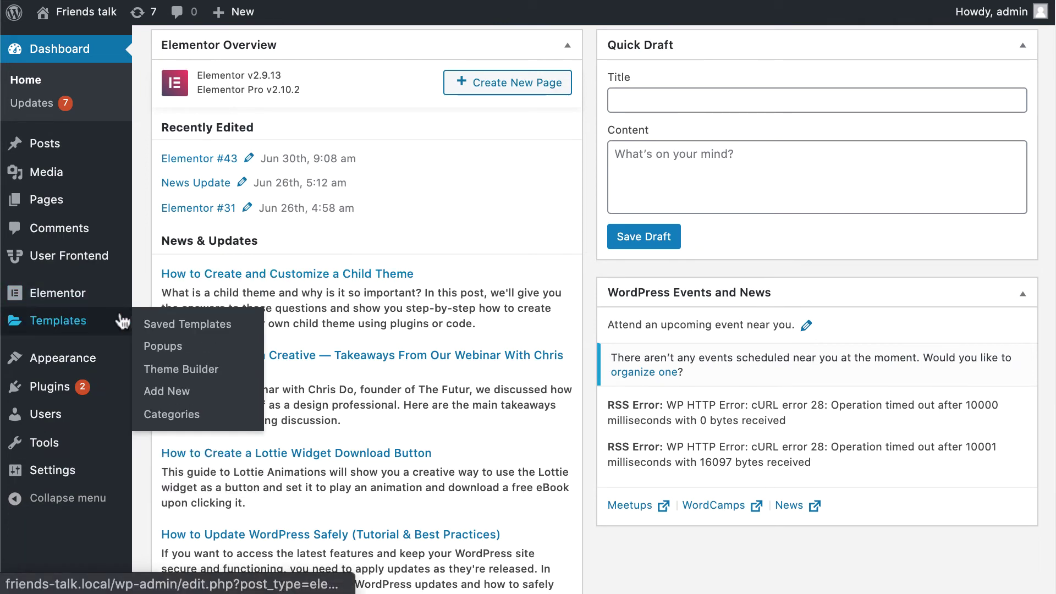
left_click(174, 329)
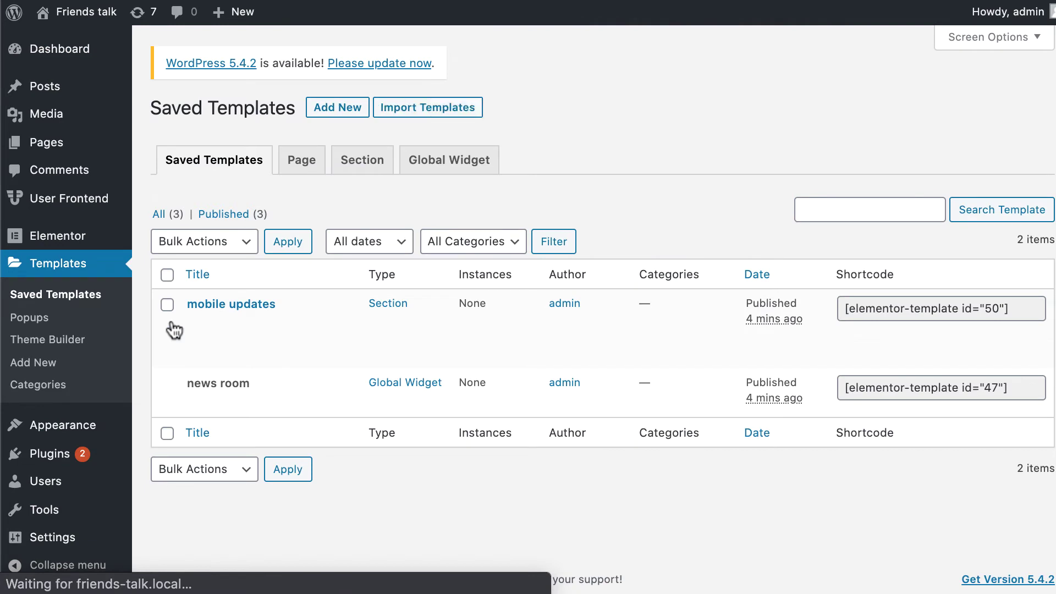
mouse_move(173, 326)
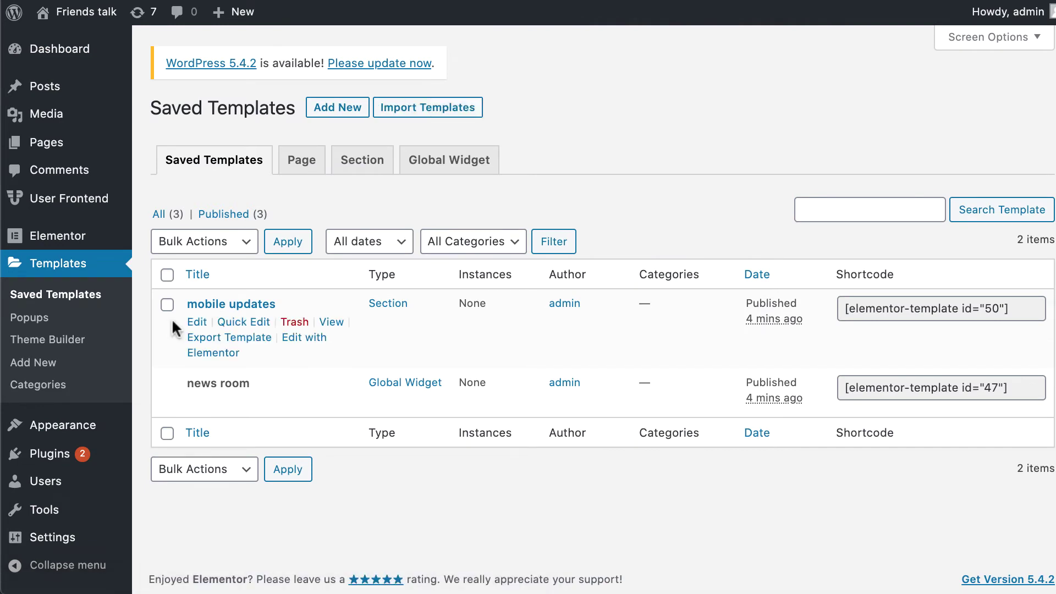
left_click(1012, 308)
Show All Pages and scroll down to Elementor #43.
left_click(137, 145)
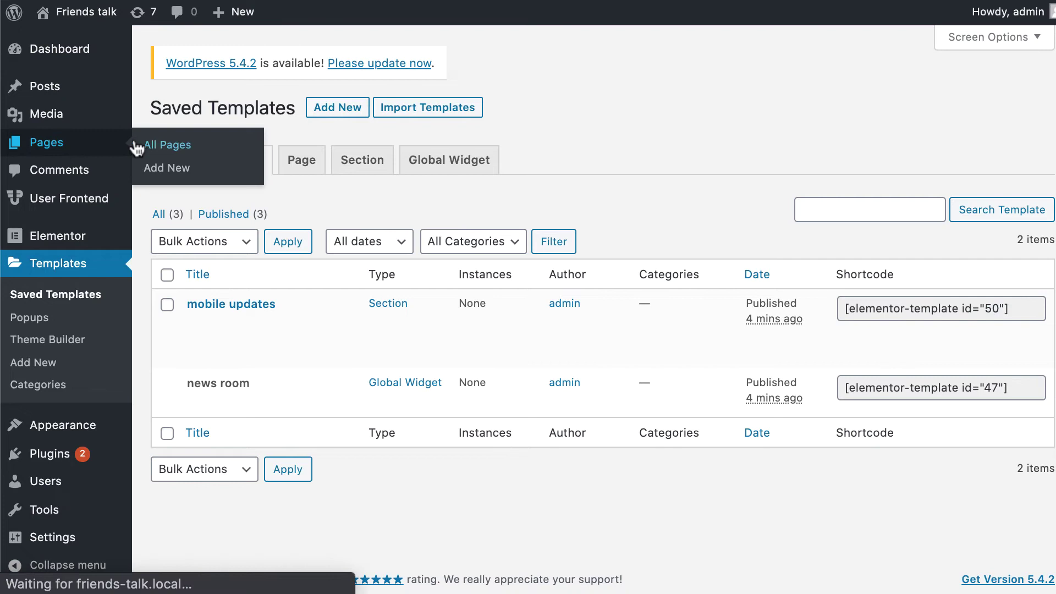
scroll(318, 257, "down", 1)
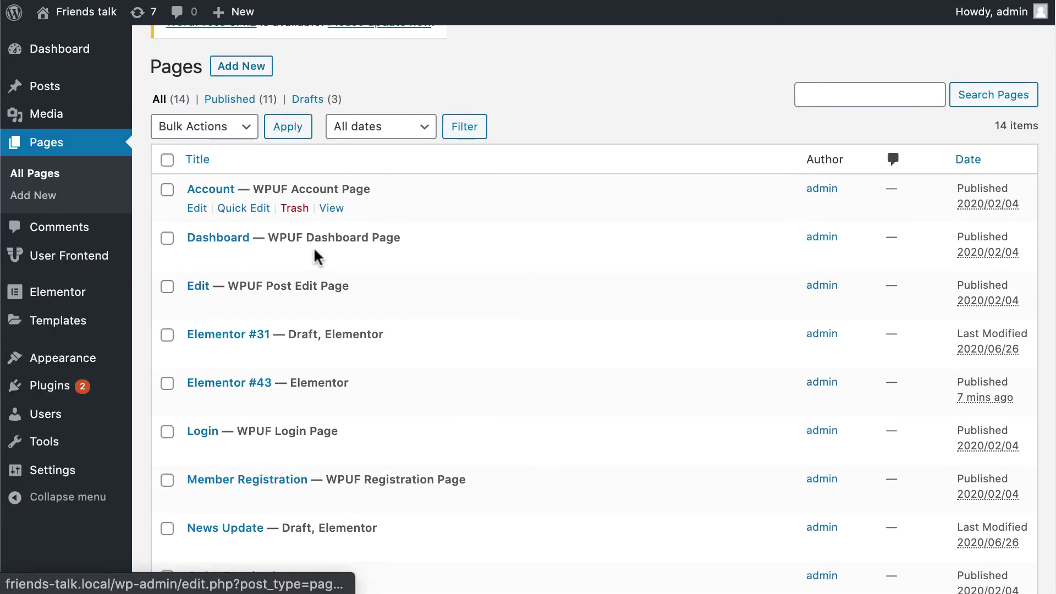
scroll(317, 256, "down", 3)
mouse_move(290, 297)
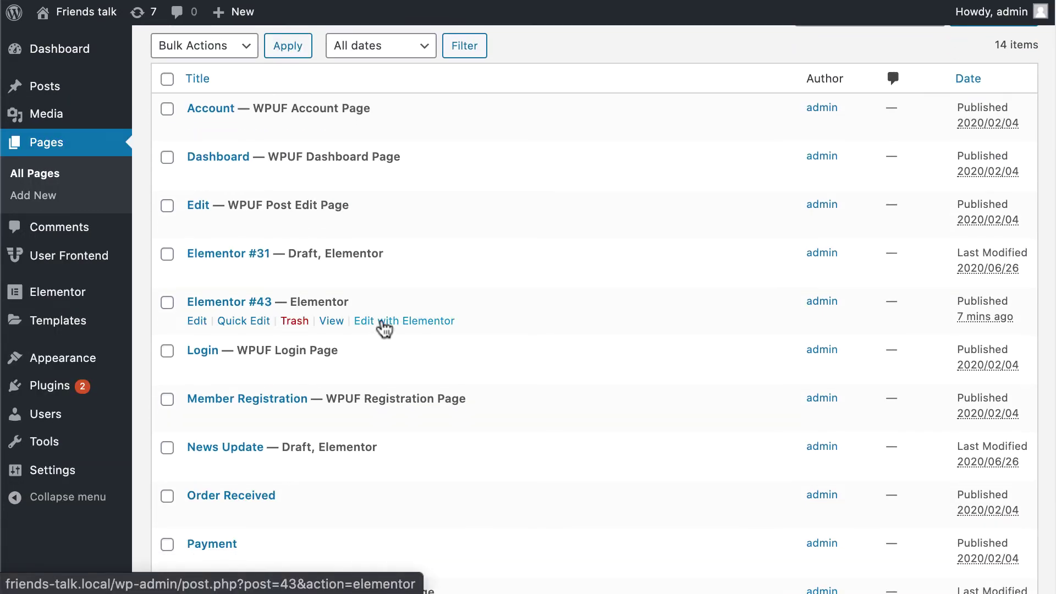
Edit Elementor #43 and add a Shortcode widget below the hero reading 'News of the day'.
left_click(384, 324)
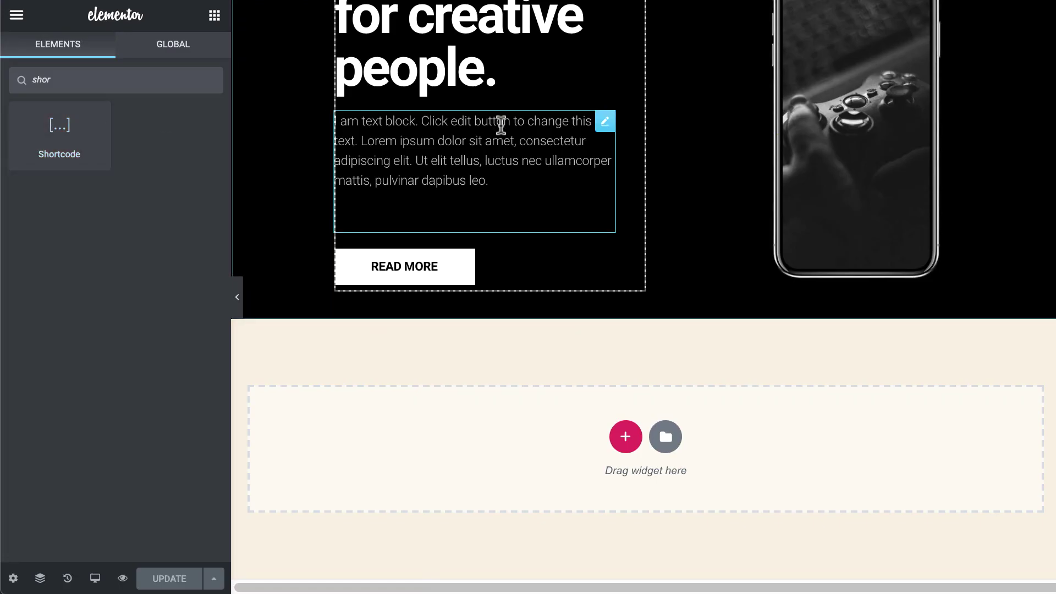
left_click_drag(60, 132, 495, 445)
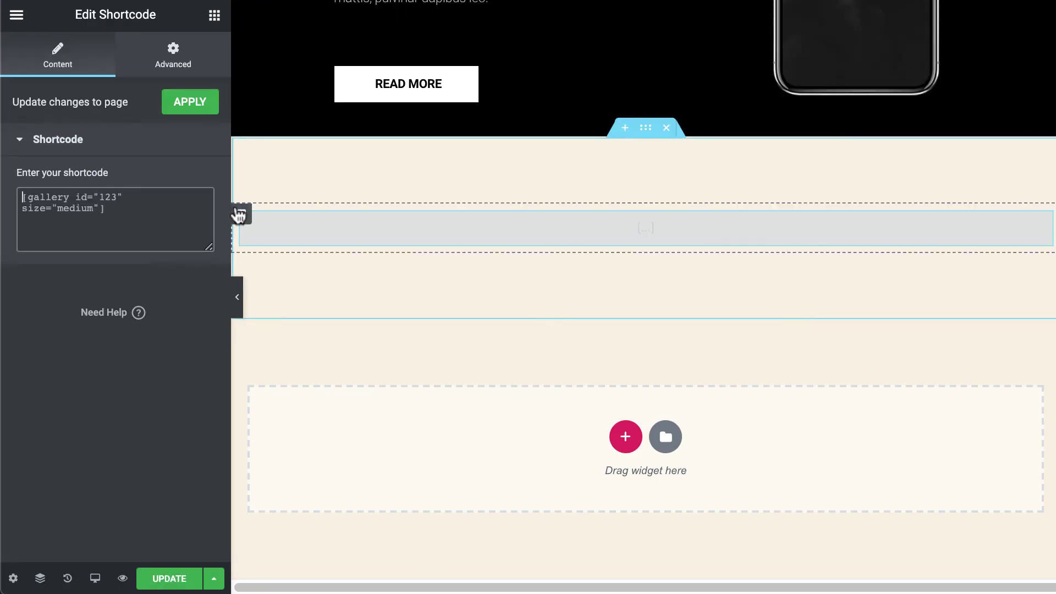
type("New of the day")
left_click(36, 196)
type("s")
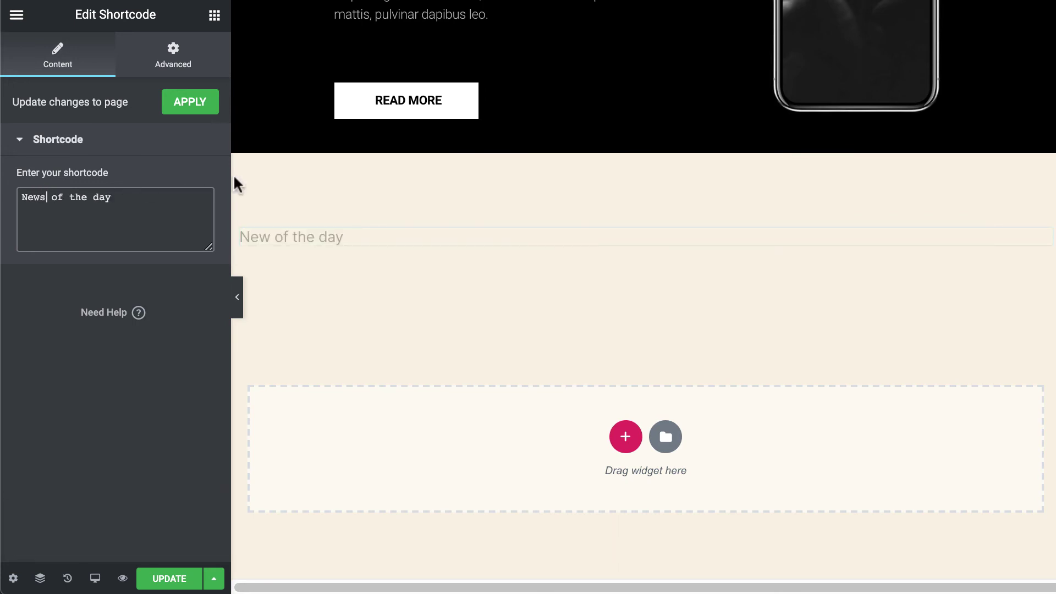
left_click(201, 110)
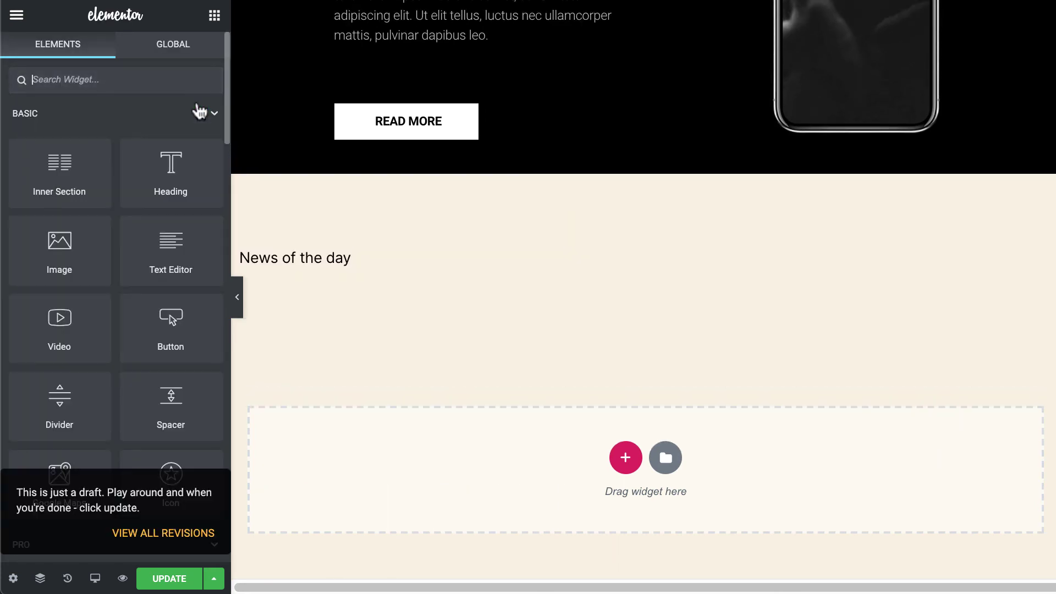
scroll(521, 99, "down", 8)
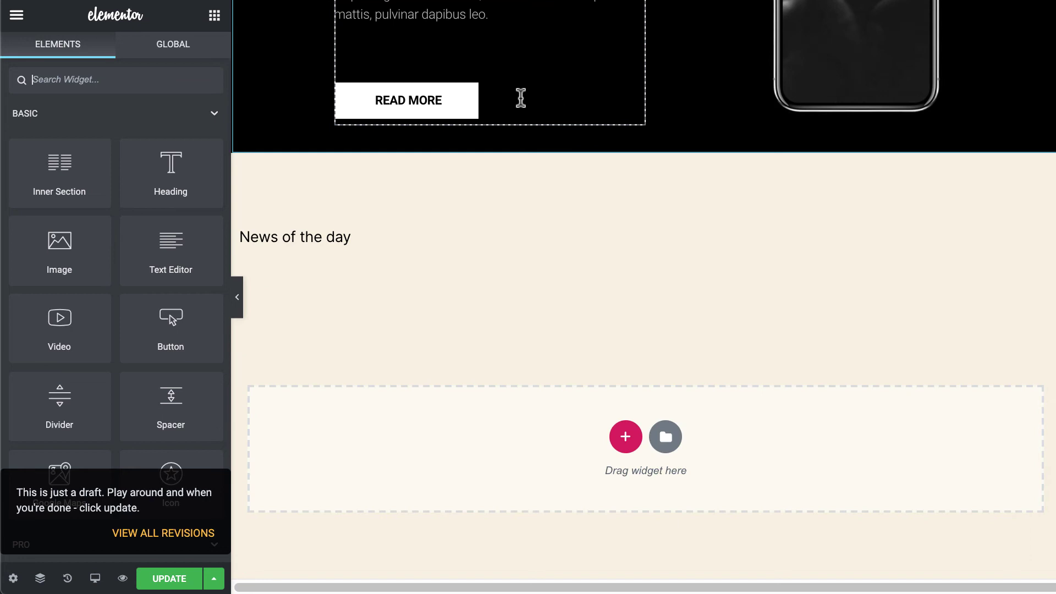
scroll(520, 97, "up", 2)
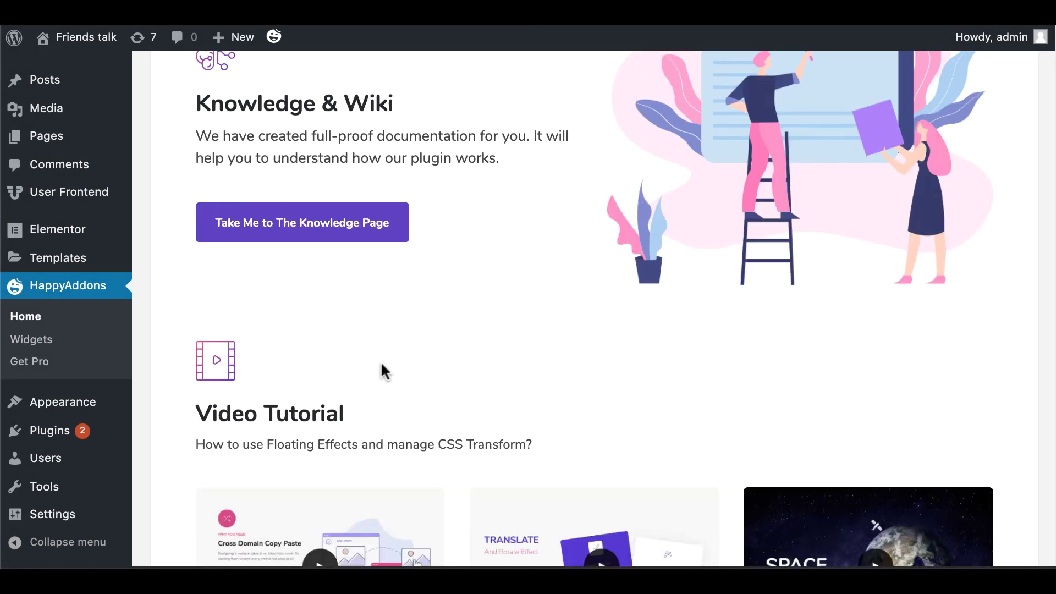
Switch the HappyAddons Home page to its WIDGETS tab.
scroll(382, 371, "down", 6)
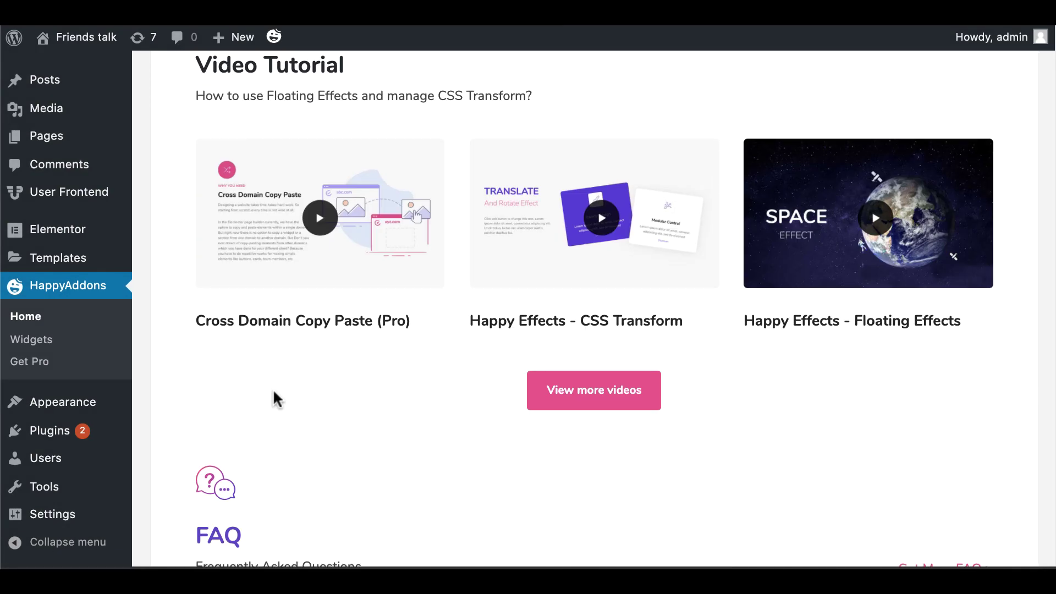
scroll(276, 399, "down", 1)
scroll(204, 404, "up", 12)
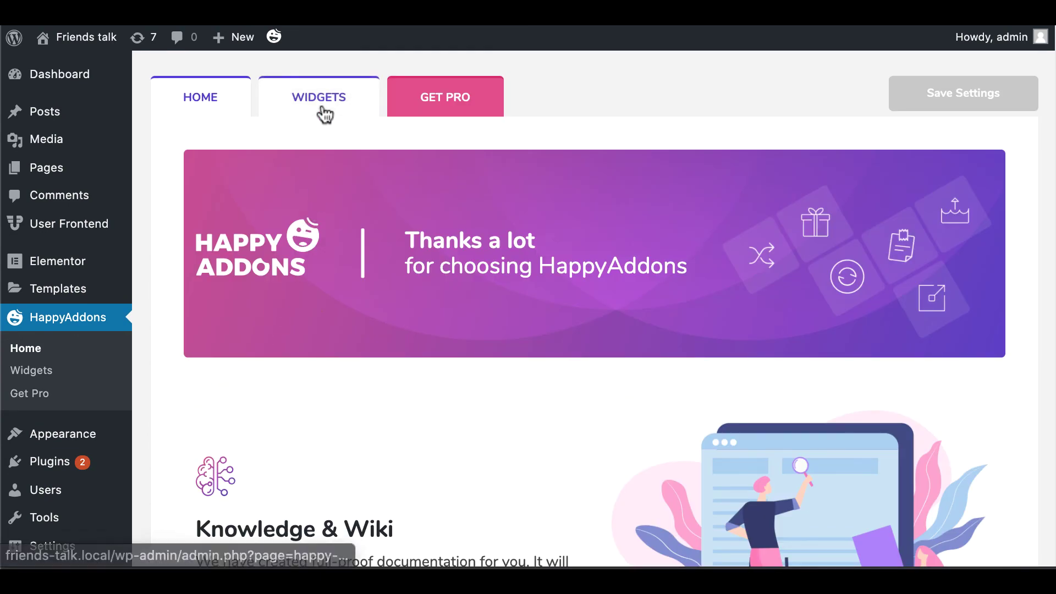
left_click(323, 108)
Scroll through the Happy widget toggles, free ones on and Pro ones off.
scroll(314, 426, "down", 5)
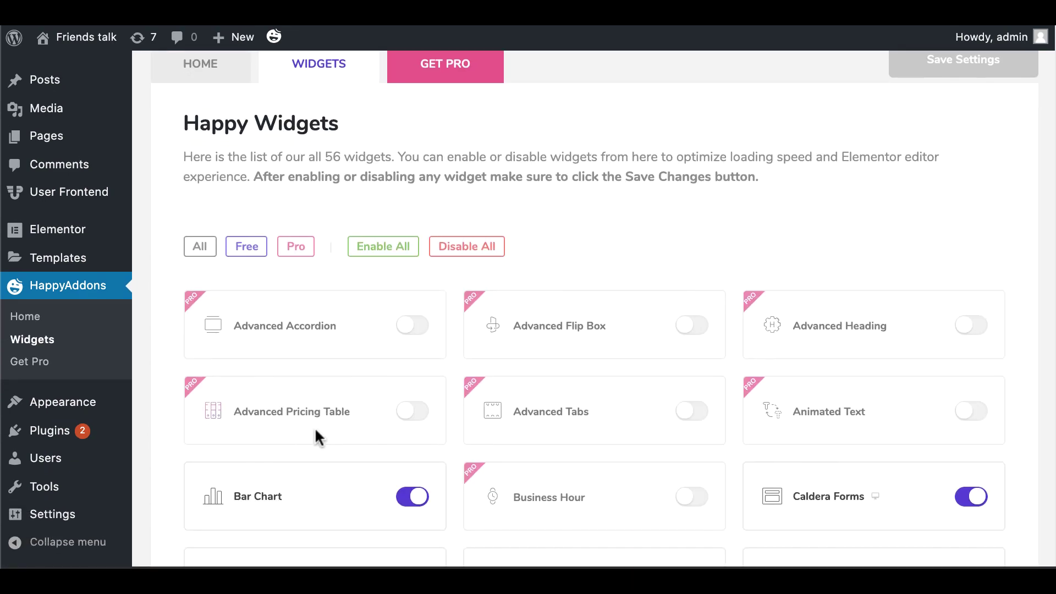
scroll(321, 429, "down", 2)
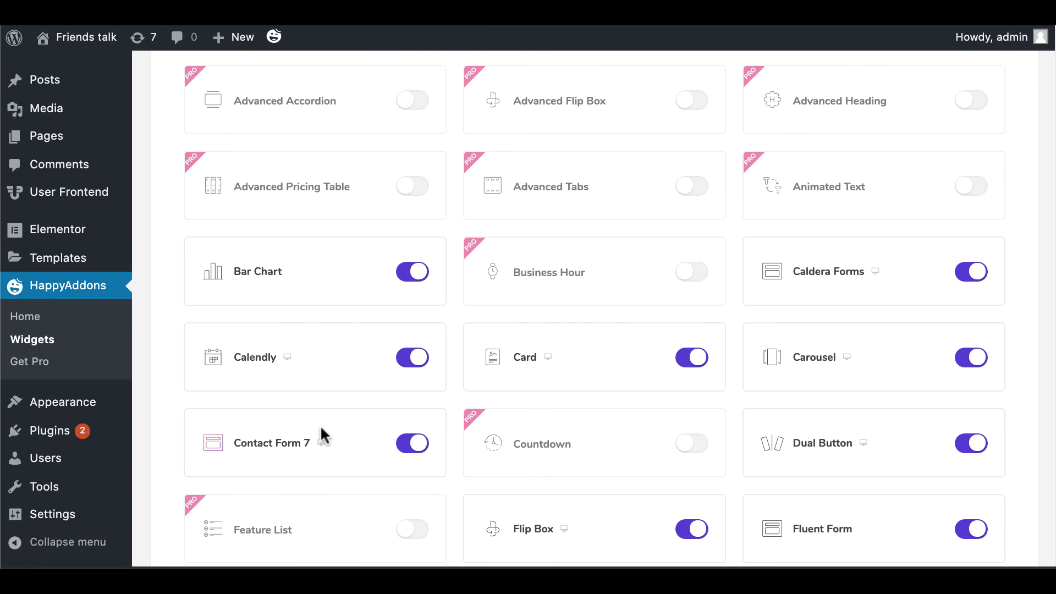
scroll(321, 432, "down", 4)
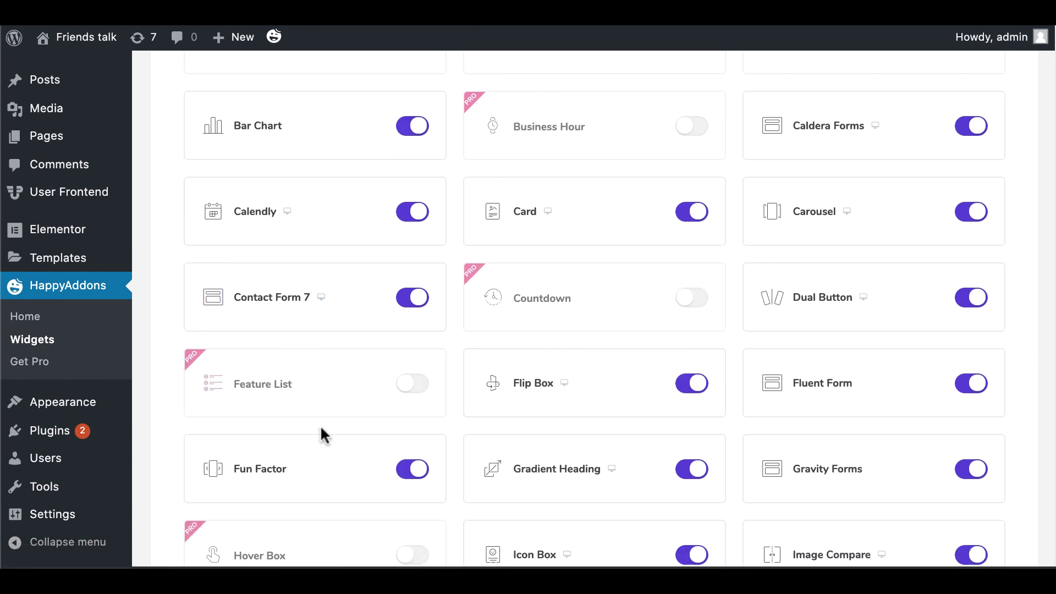
scroll(322, 435, "down", 6)
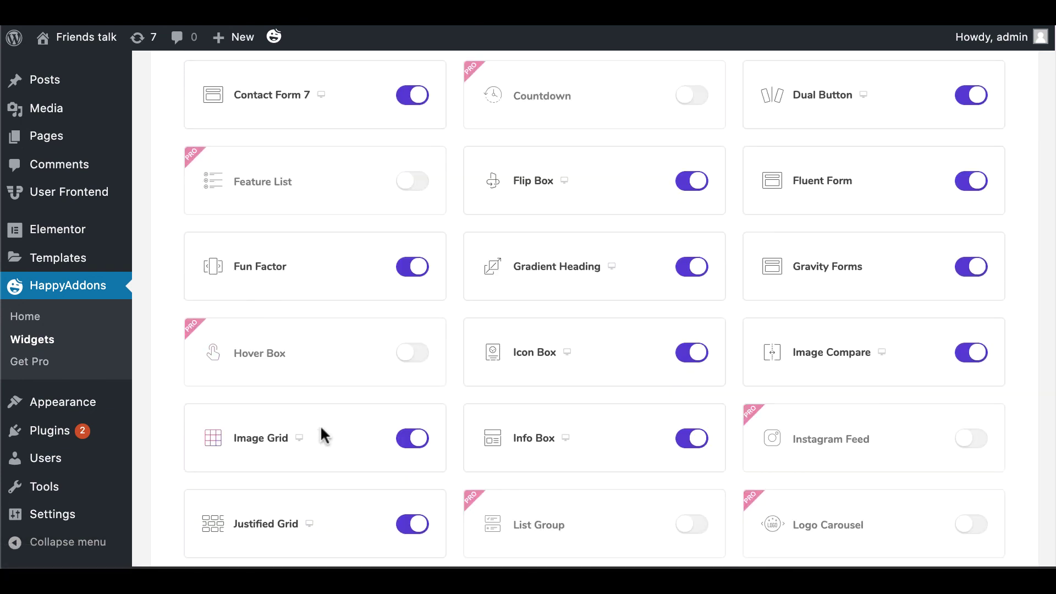
scroll(323, 435, "down", 4)
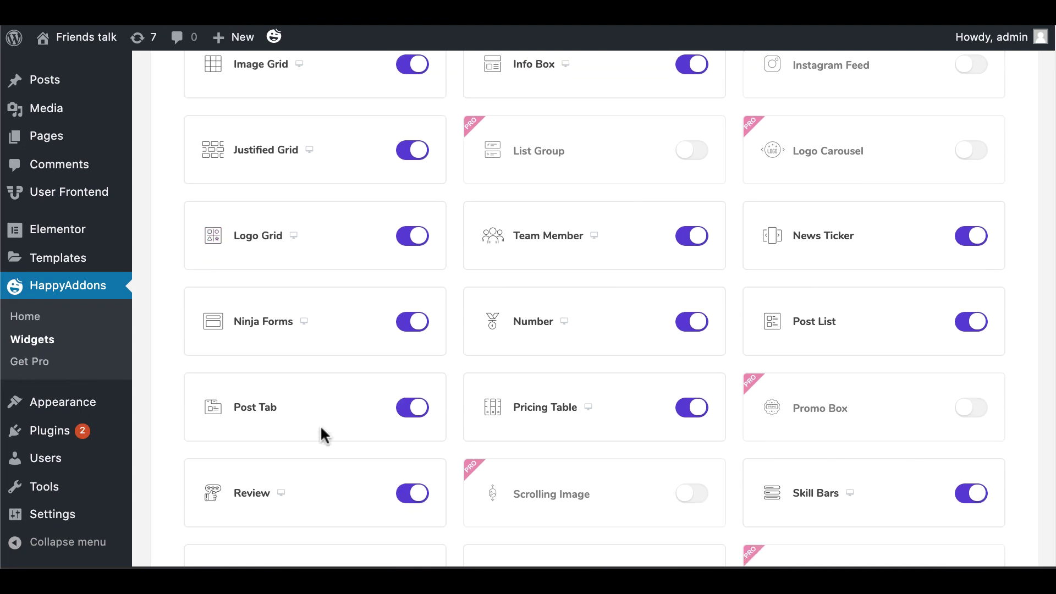
scroll(322, 429, "down", 7)
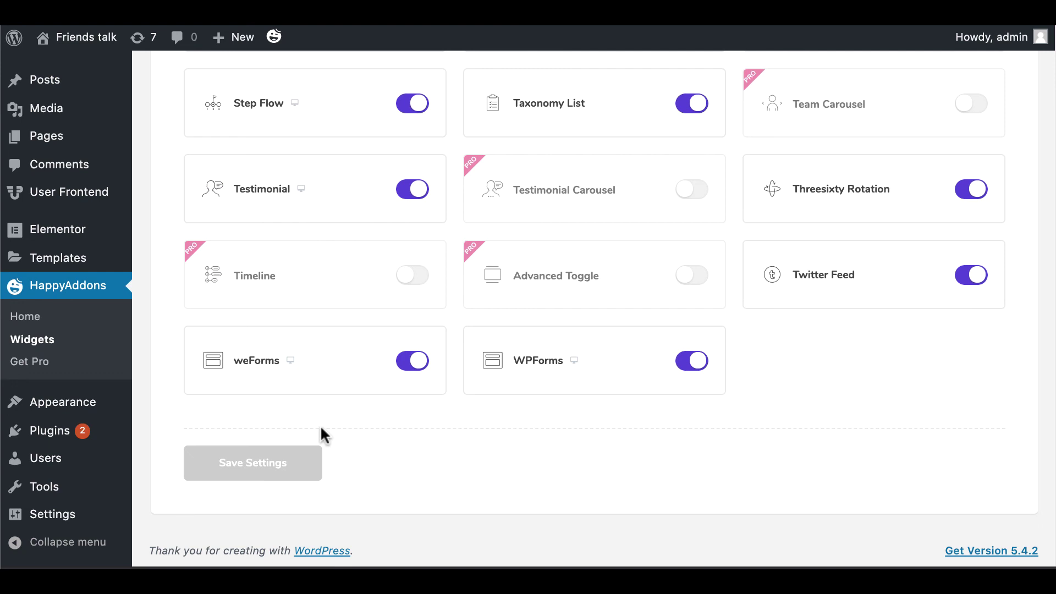
scroll(318, 426, "up", 20)
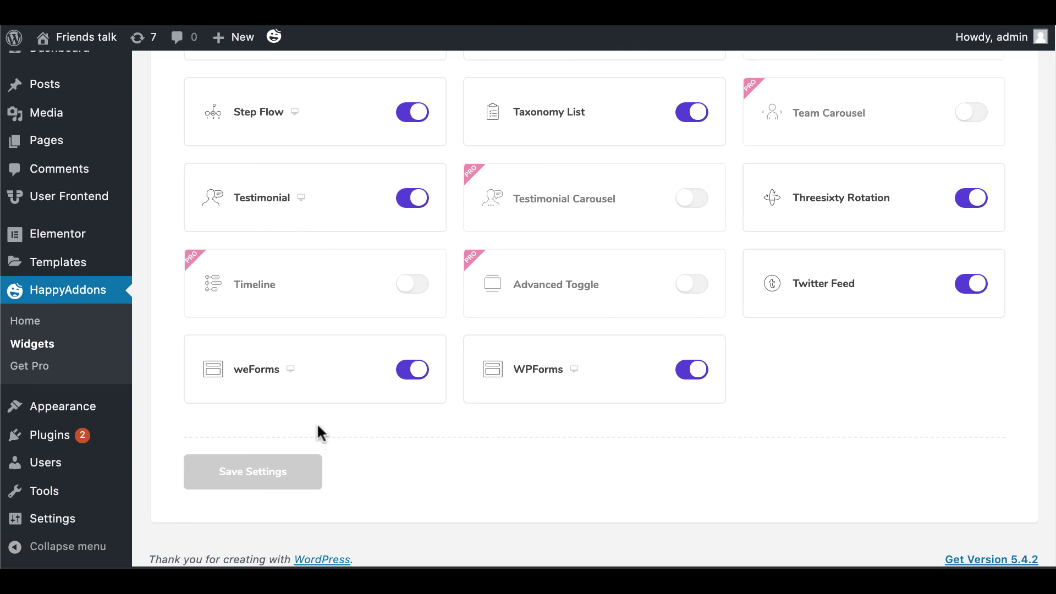